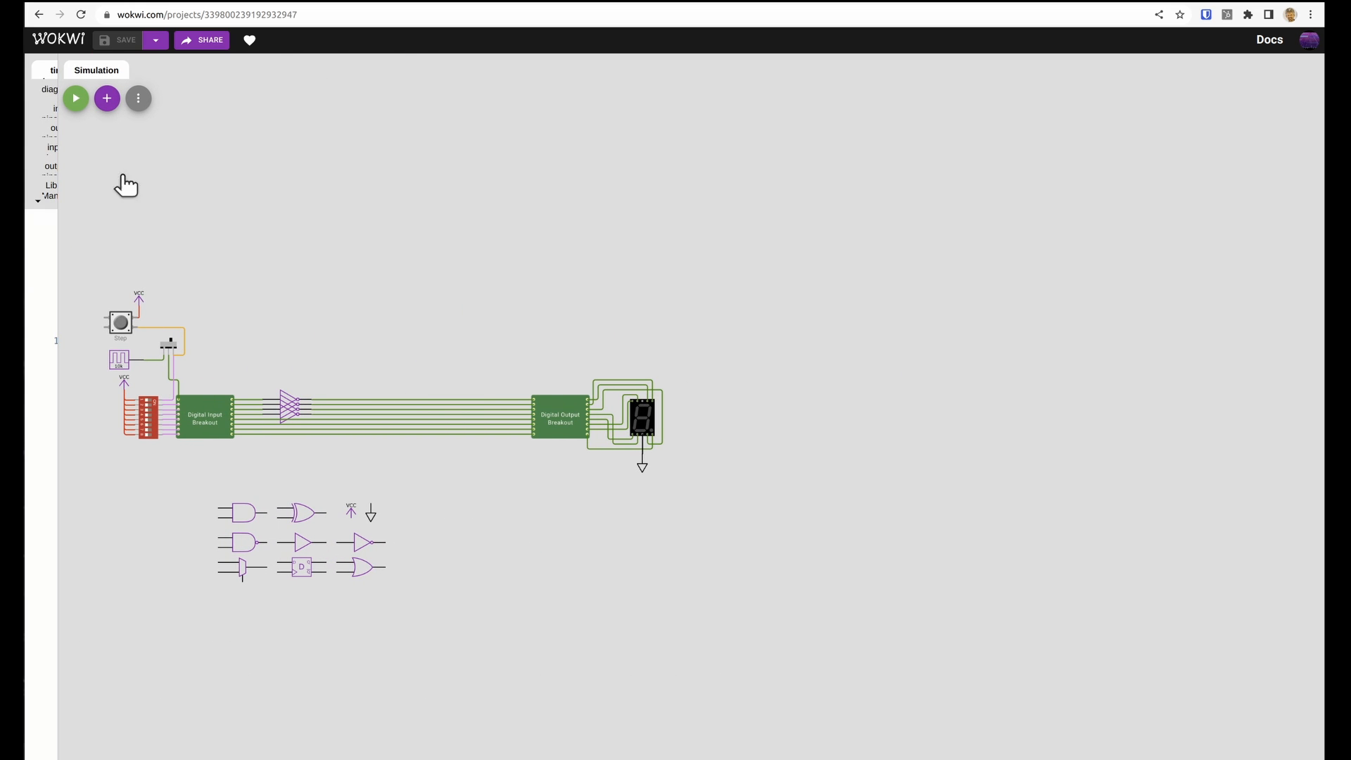
Turn on the grid on the circuit diagram canvas
click(142, 99)
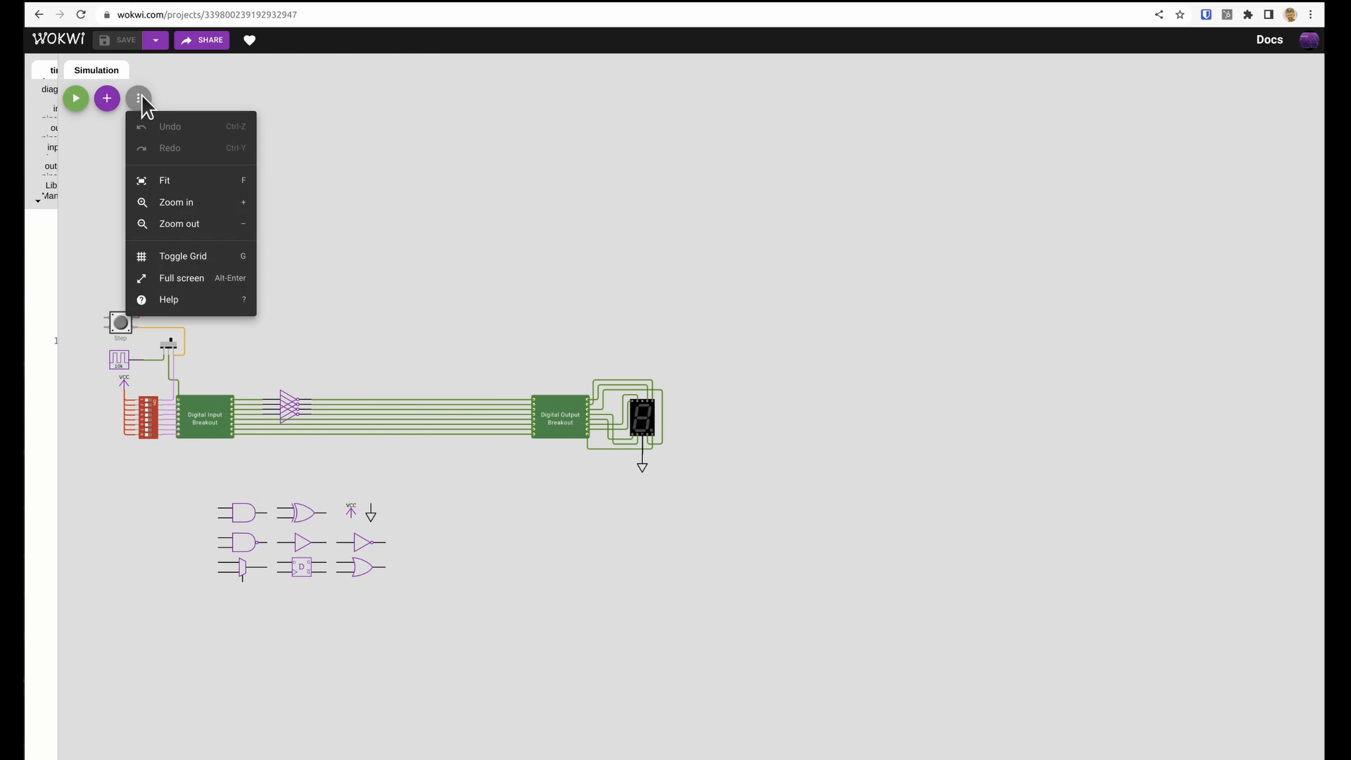
click(173, 257)
drag(410, 274, 610, 285)
scroll(611, 284, up, 3)
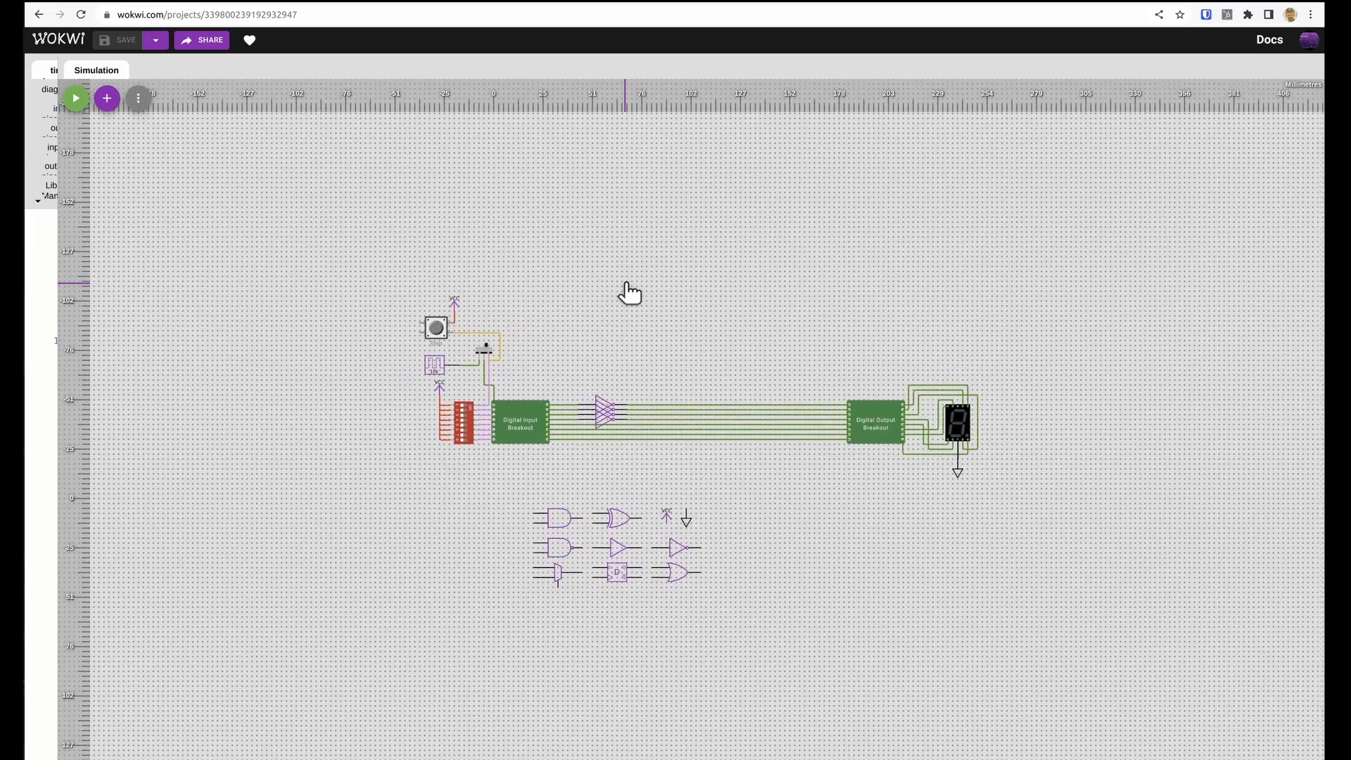
scroll(631, 283, up, 2)
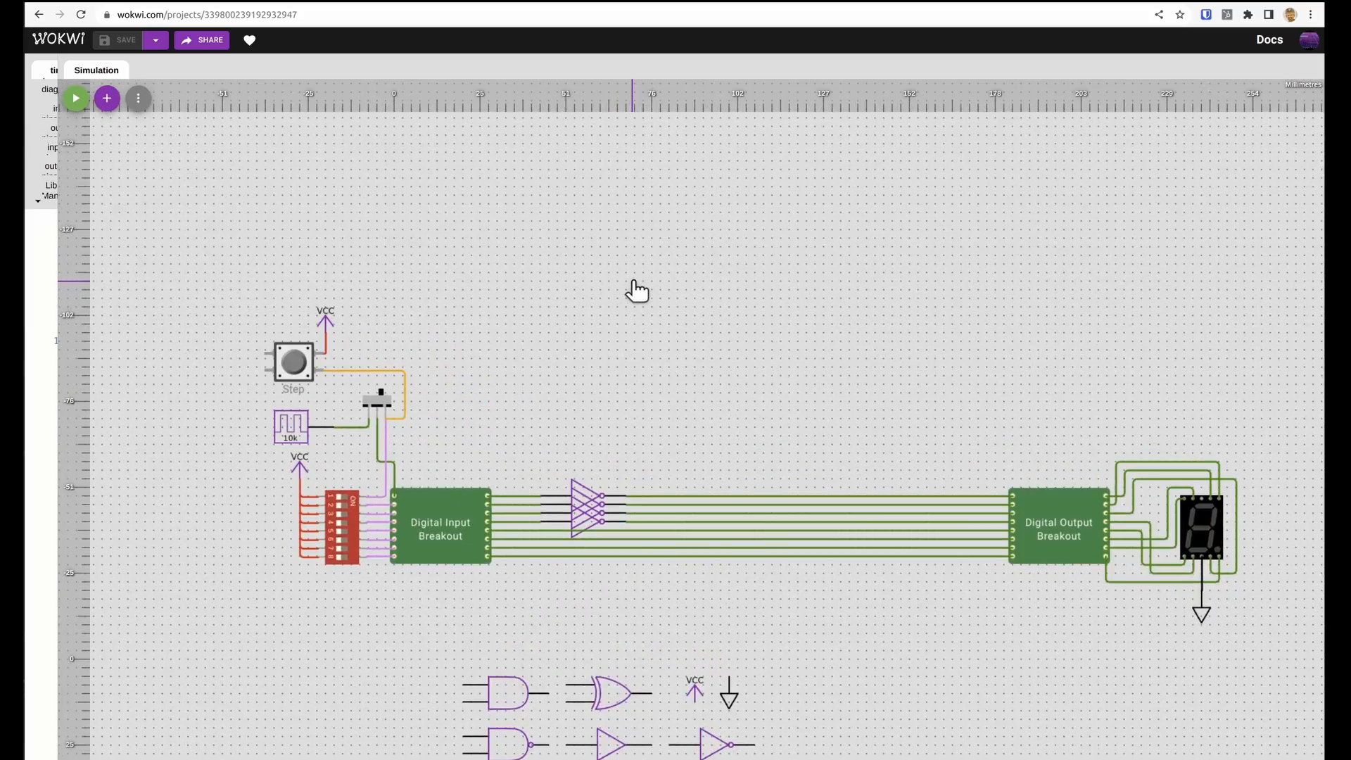
scroll(632, 283, down, 2)
scroll(632, 283, up, 1)
drag(621, 315, 621, 302)
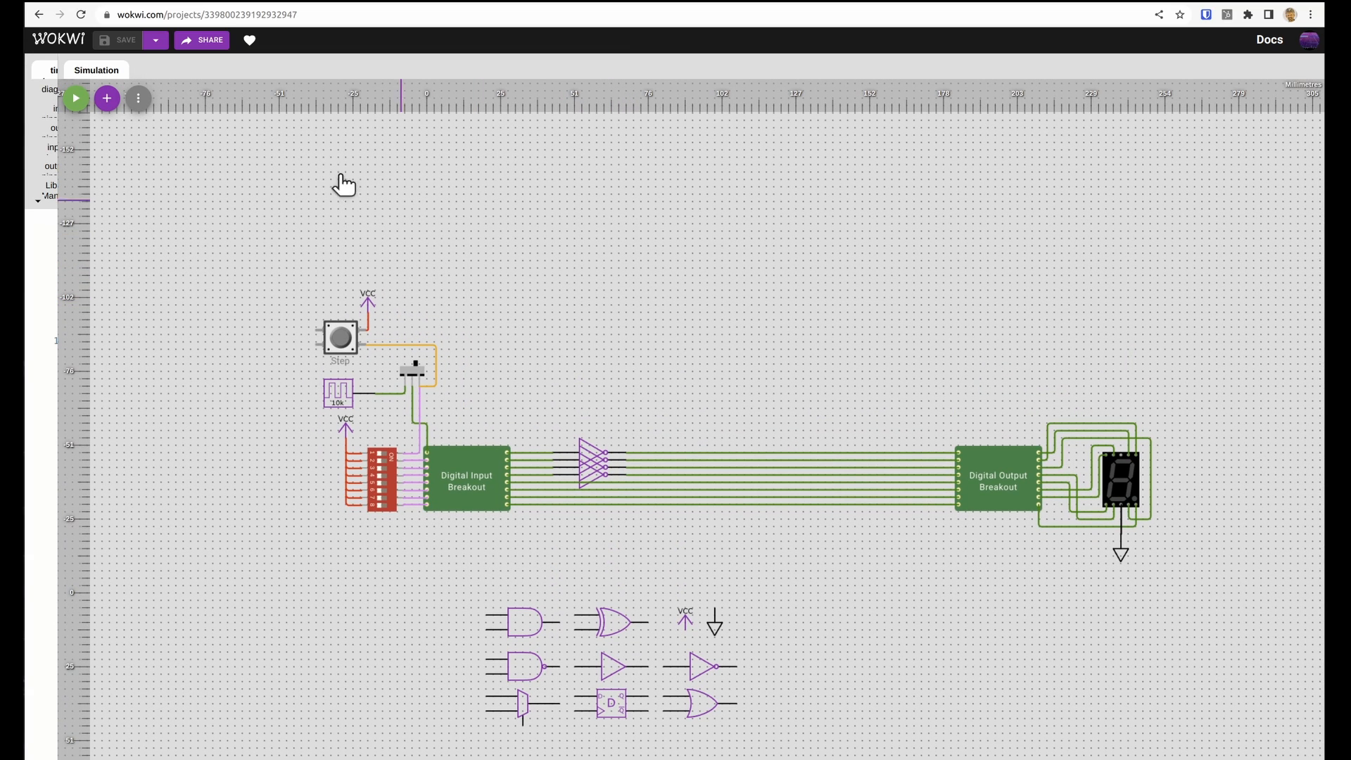
Save a copy of the template project and shift the Step pushbutton slightly away from the slide switch
click(156, 45)
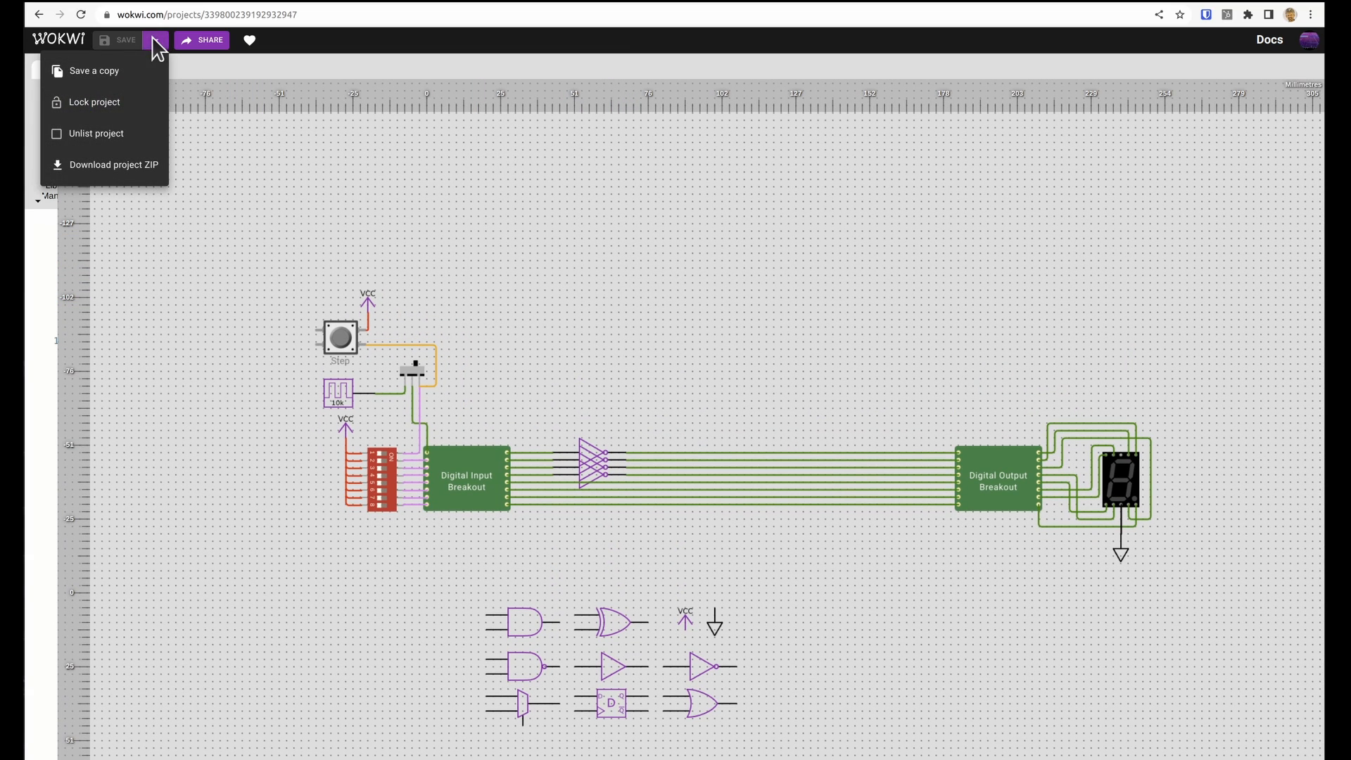
click(107, 75)
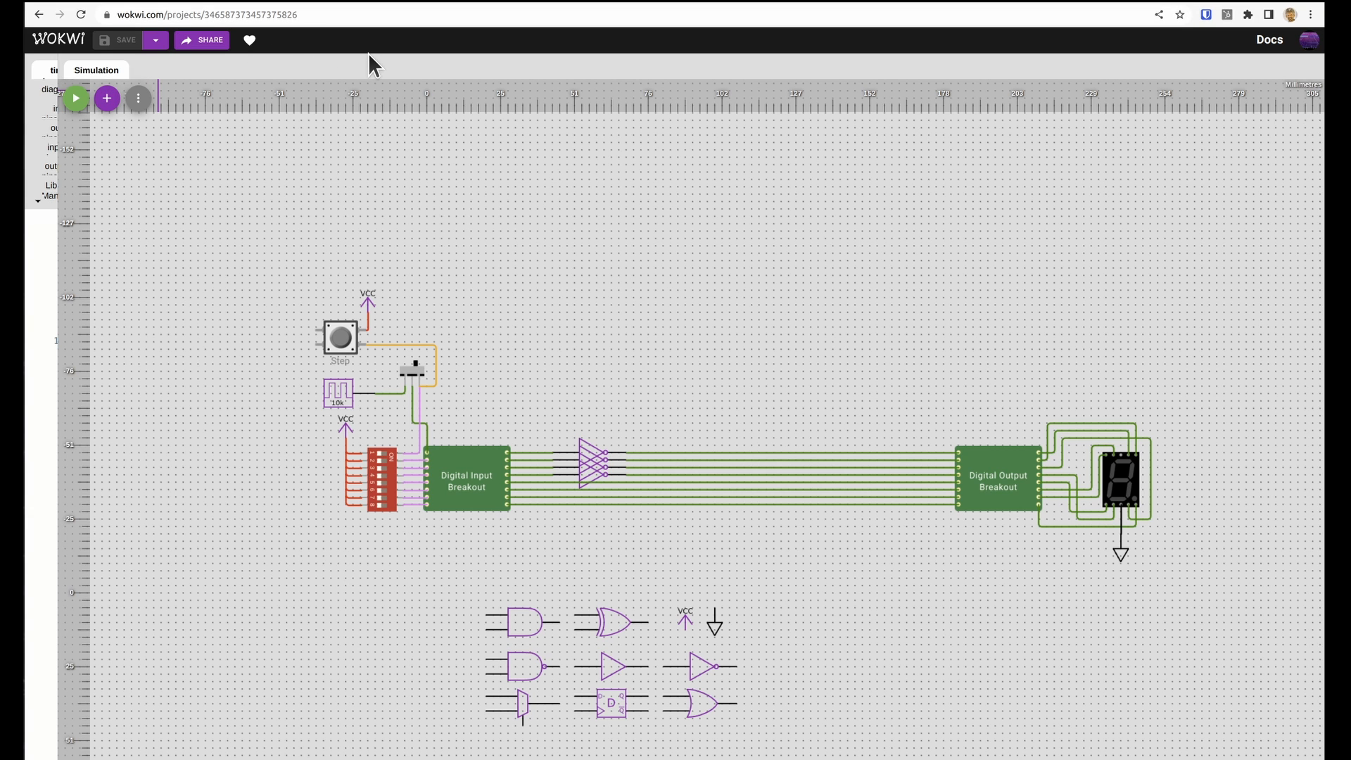
click(1309, 42)
click(1308, 42)
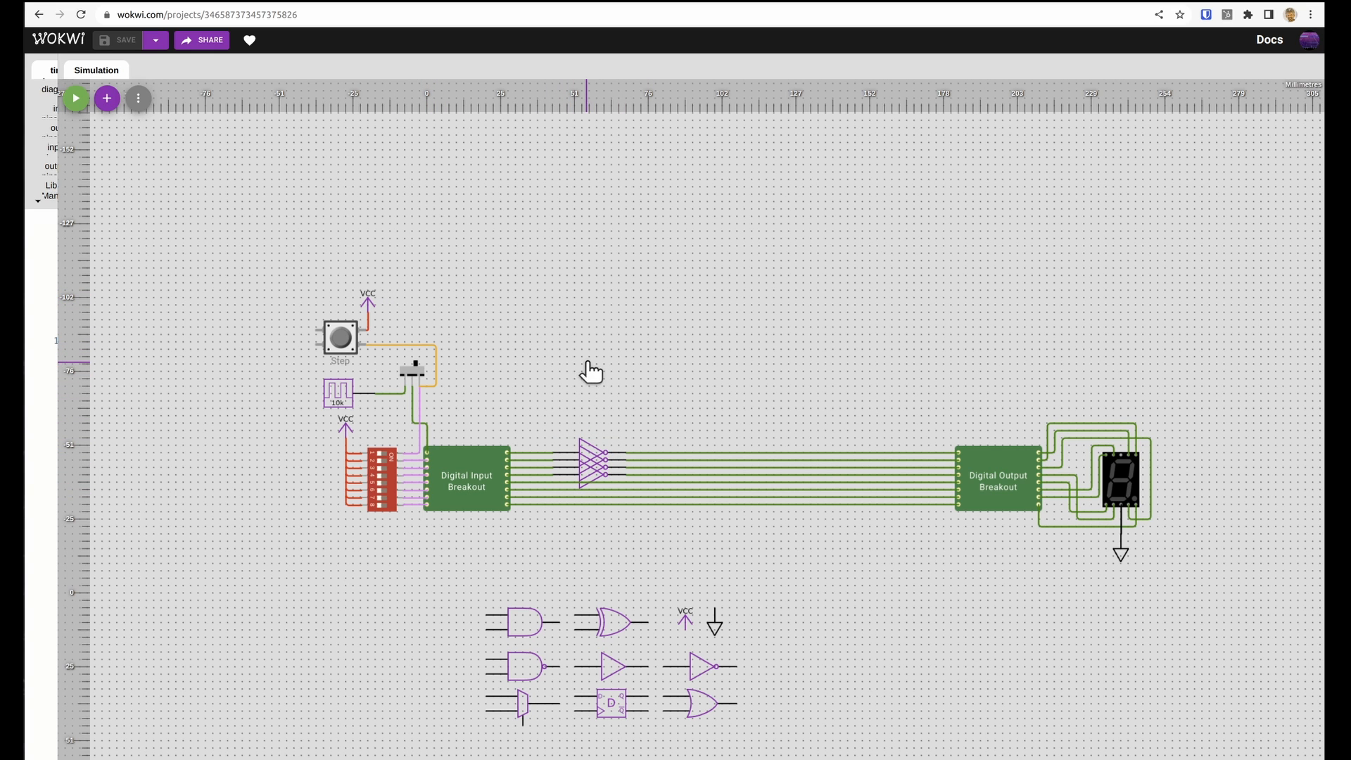
mouse_move(339, 344)
mouse_down()
mouse_move(321, 332)
mouse_move(333, 342)
mouse_up()
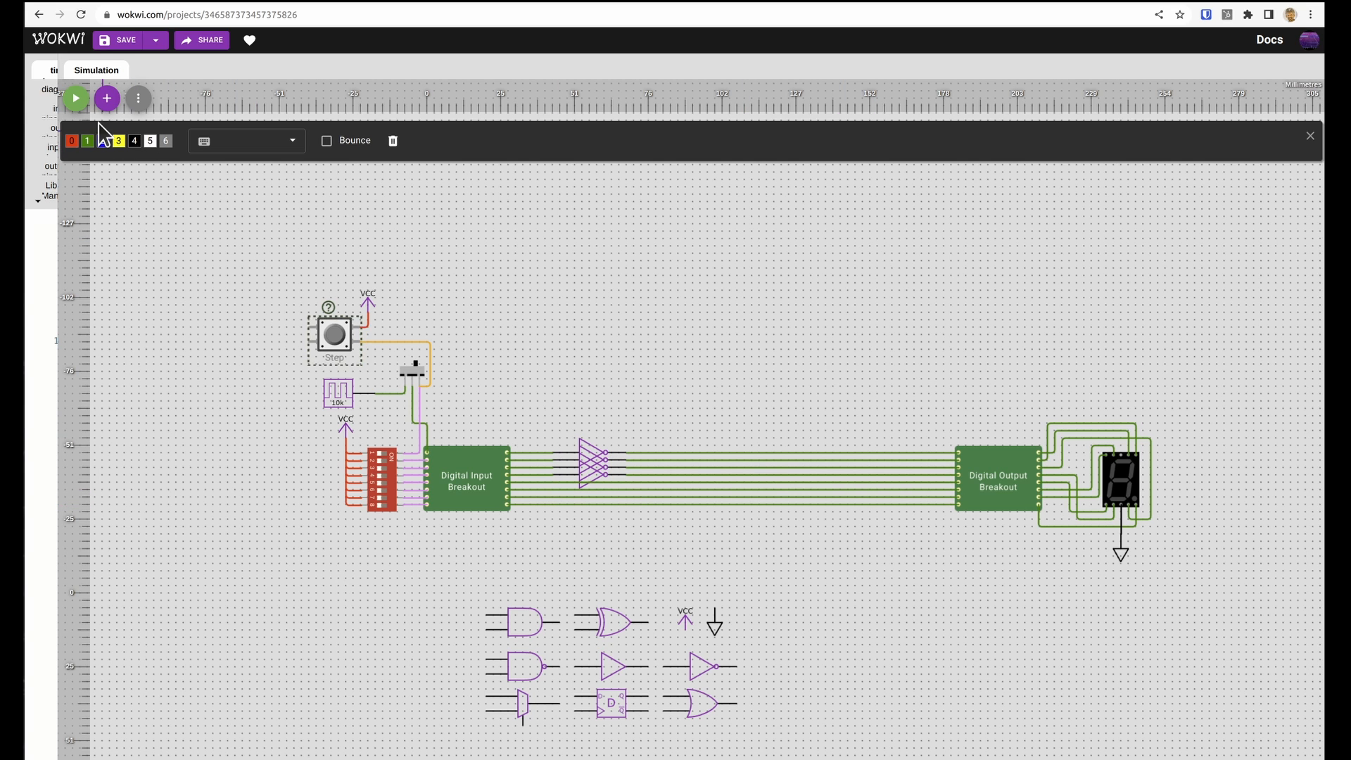
Simulate the circuit, toggling individual DIP switches to test the seven-segment display's segments, and stop the simulation
click(76, 99)
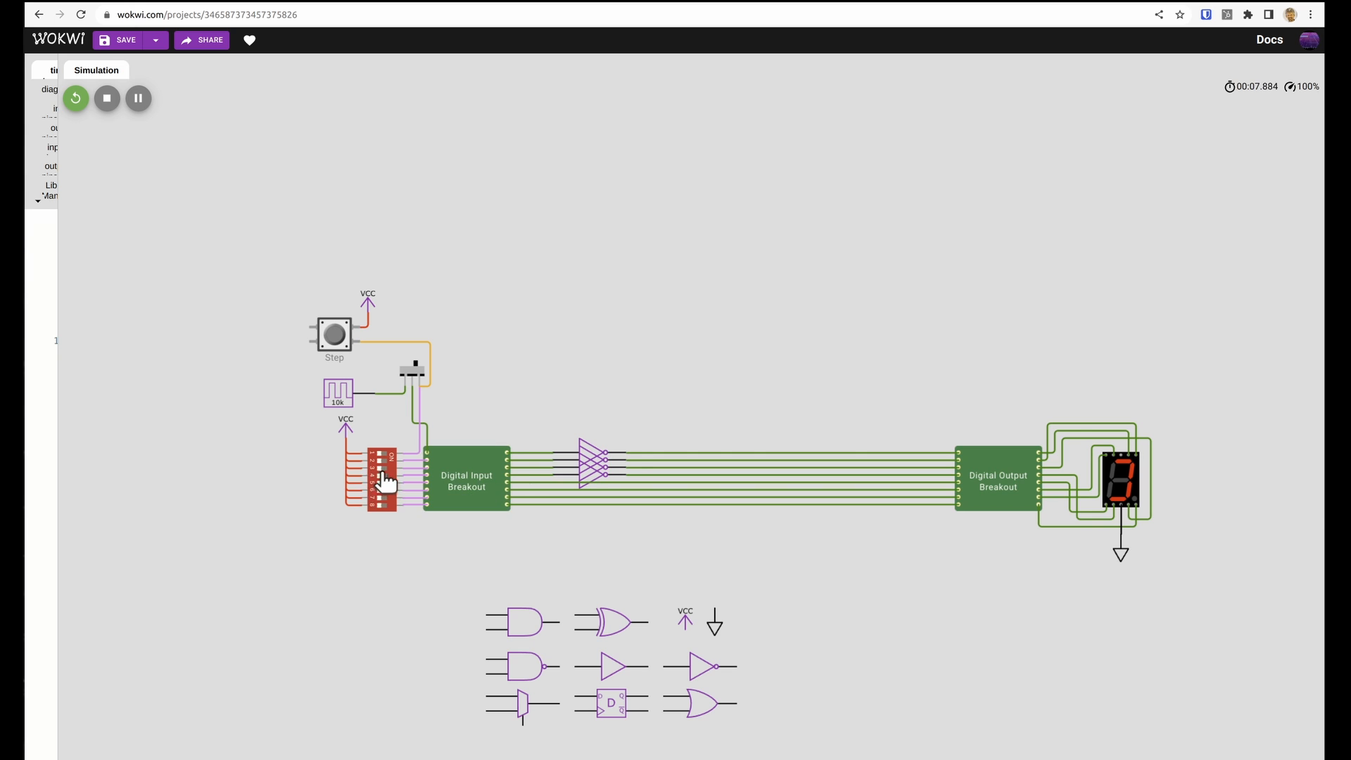
scroll(386, 481, up, 3)
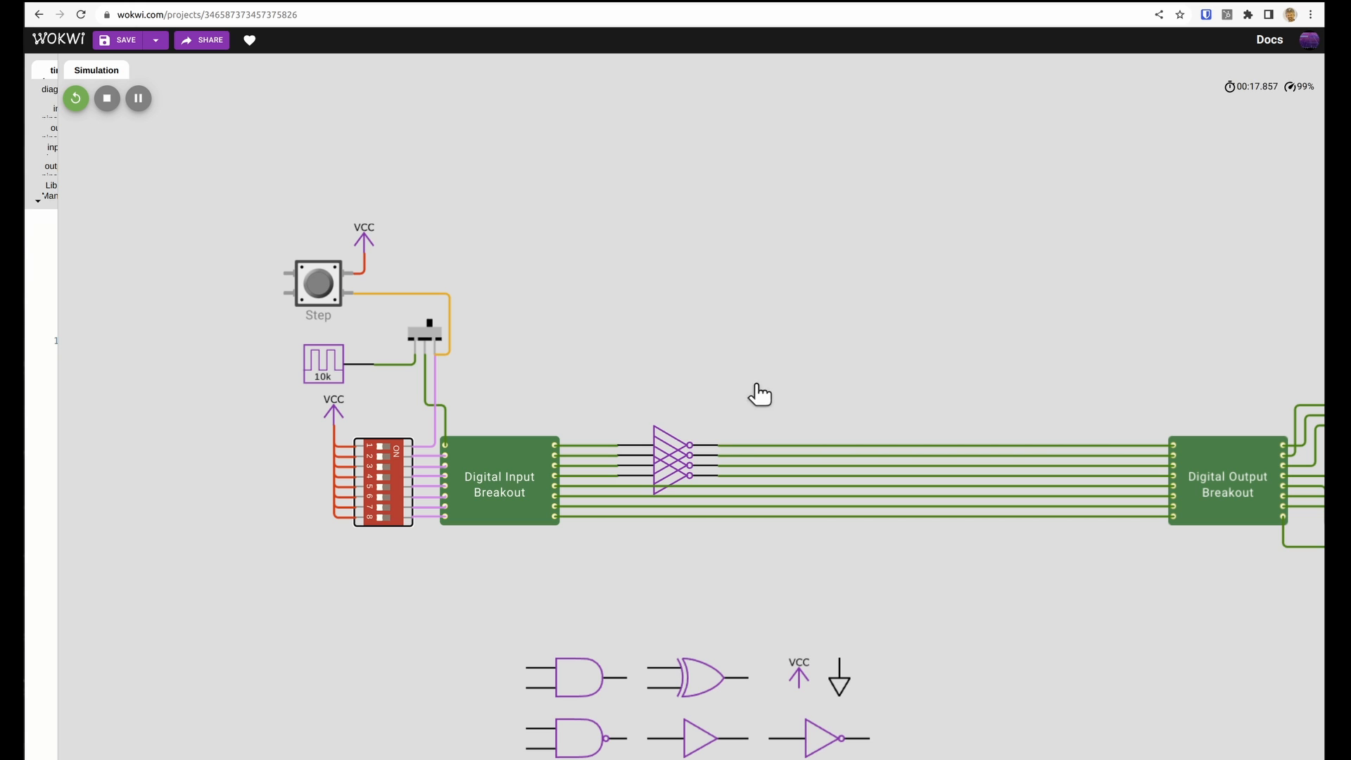
scroll(718, 420, right, 5)
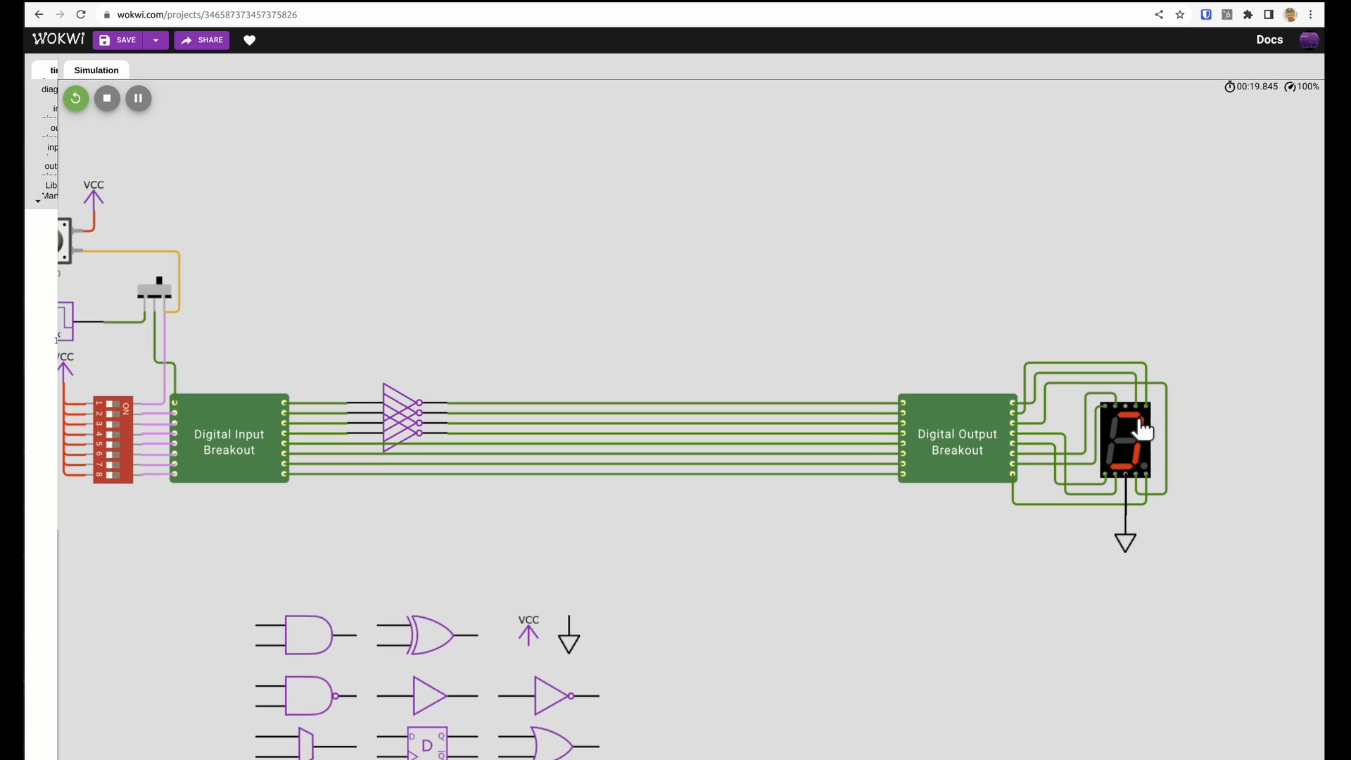
click(128, 436)
key(1)
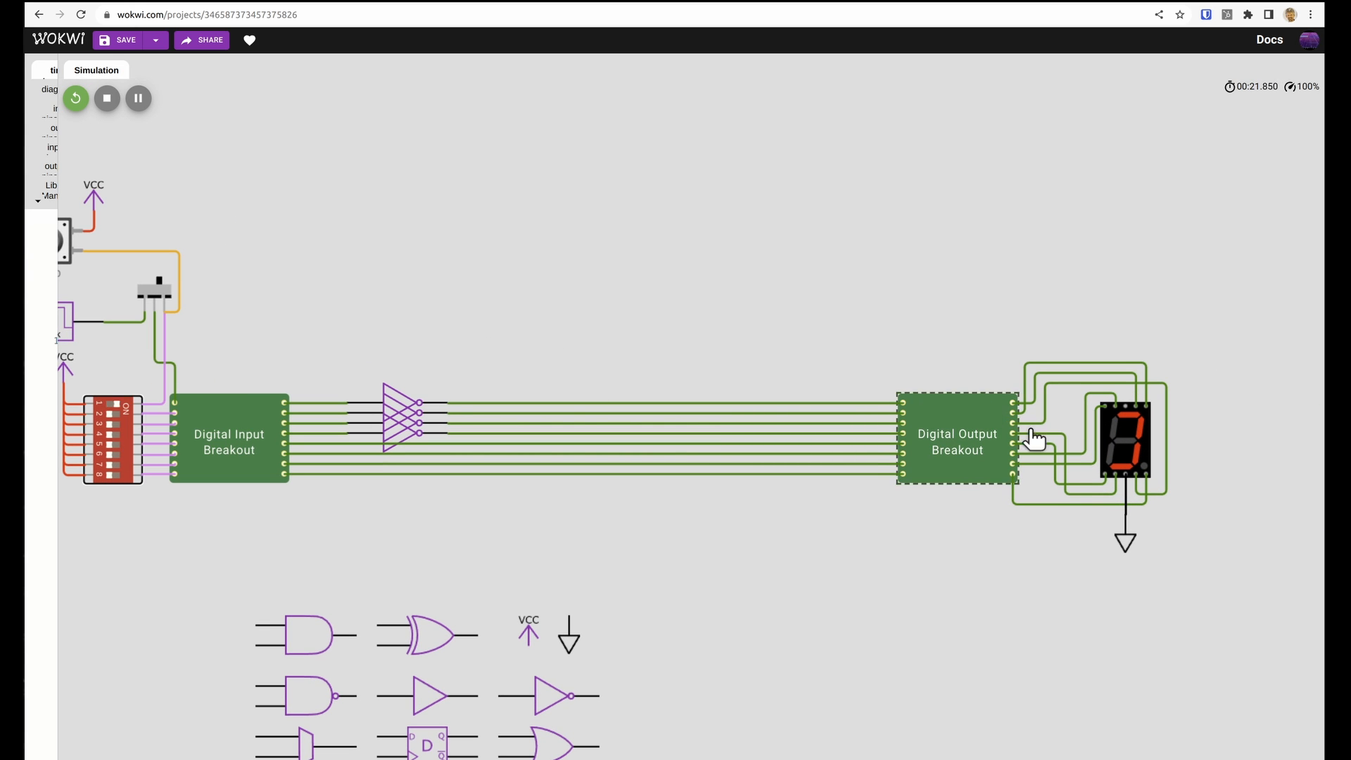
key(4)
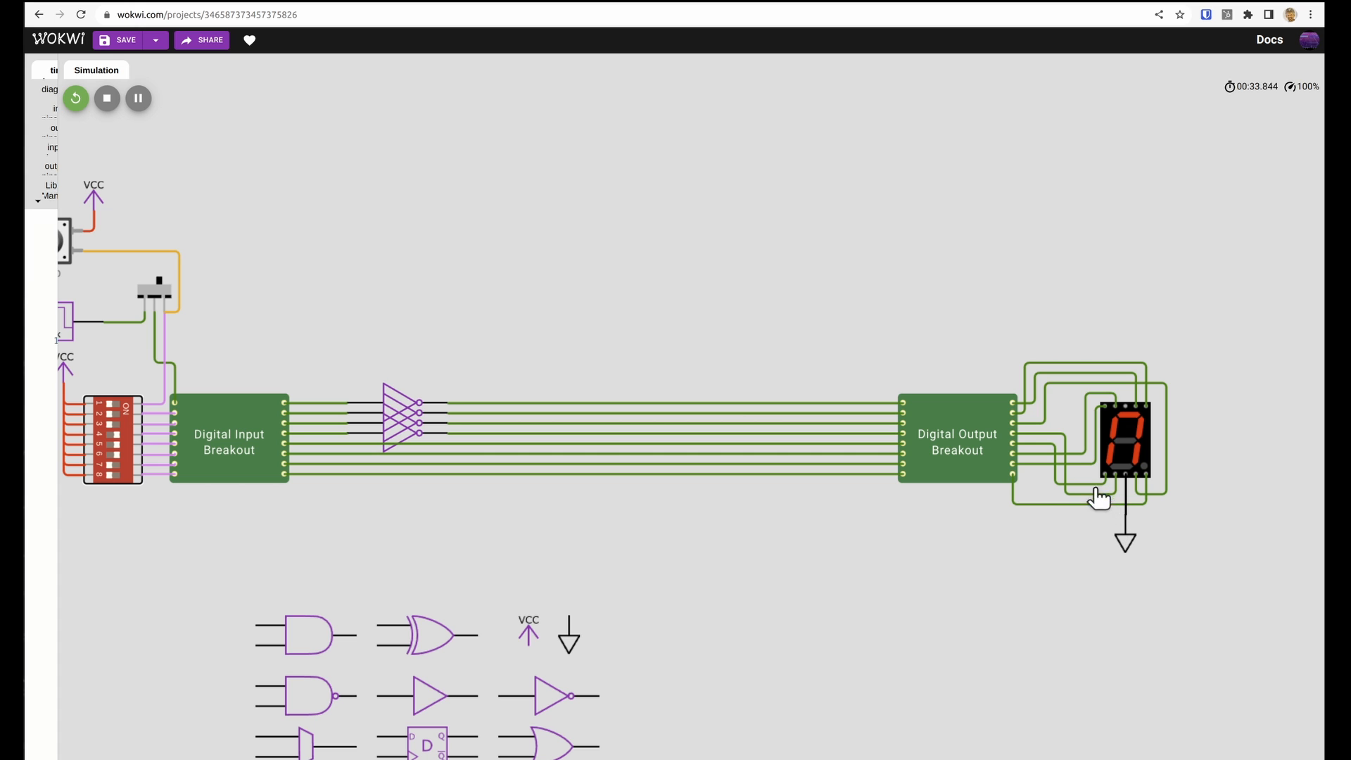
click(107, 98)
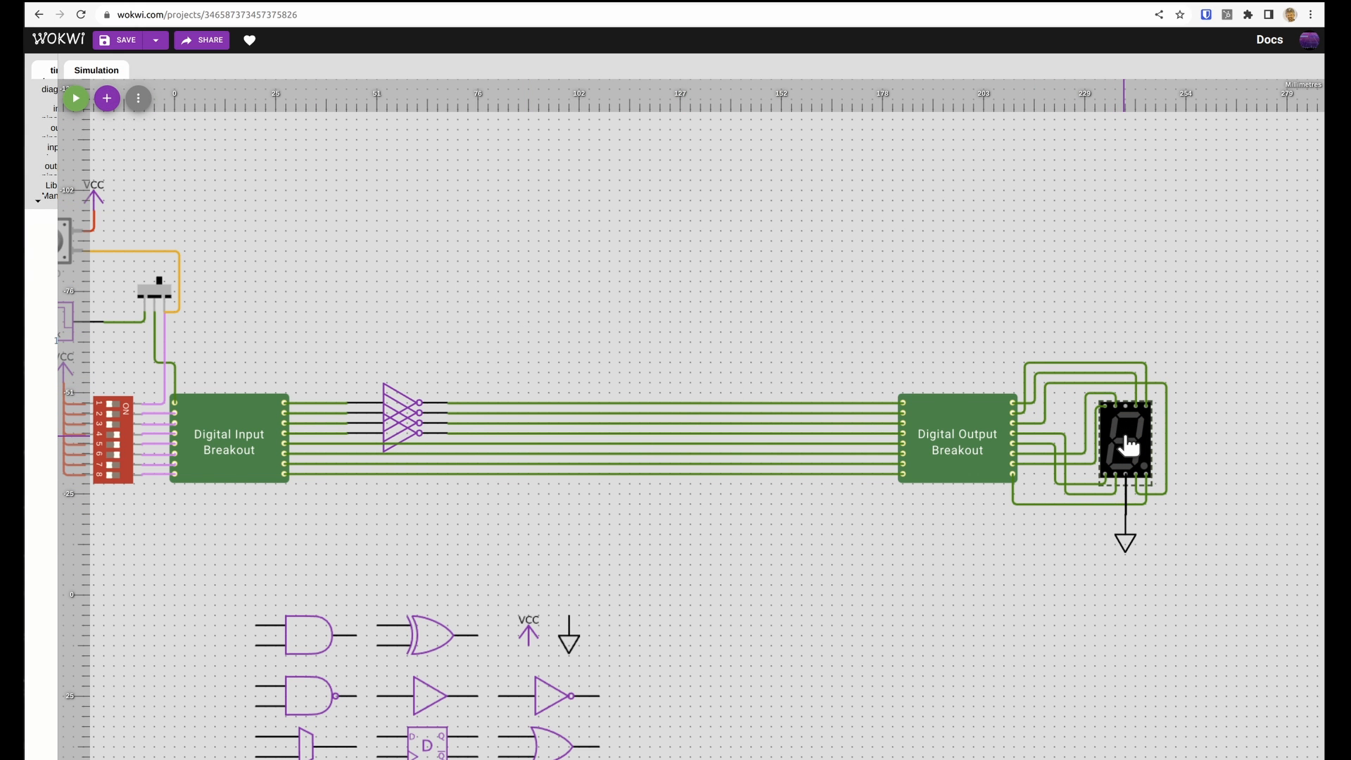
Open the seven-segment display's documentation to check its pin names, and return to the circuit diagram
click(1126, 389)
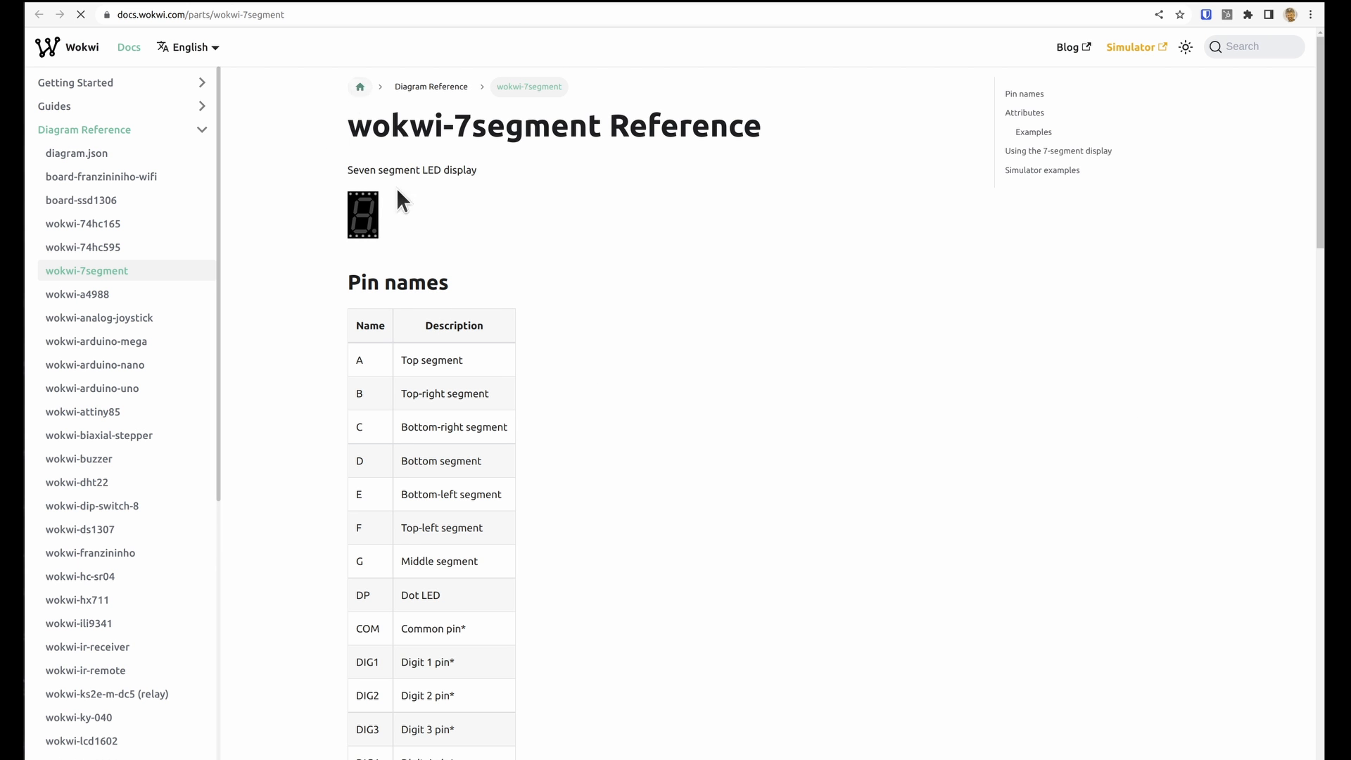
click(496, 6)
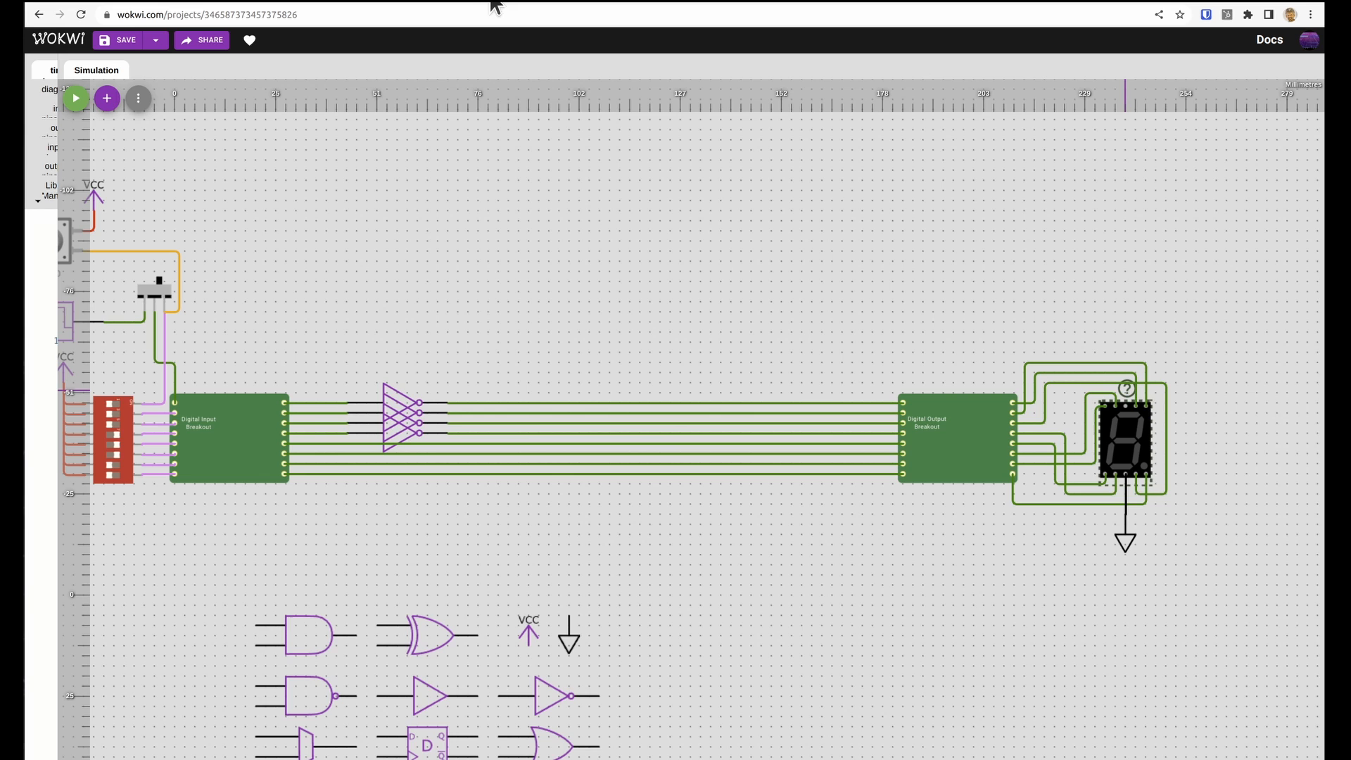
Move the spare AND gate into the empty area above the inverters and place a duplicate beside it
scroll(798, 347, up, 3)
click(549, 436)
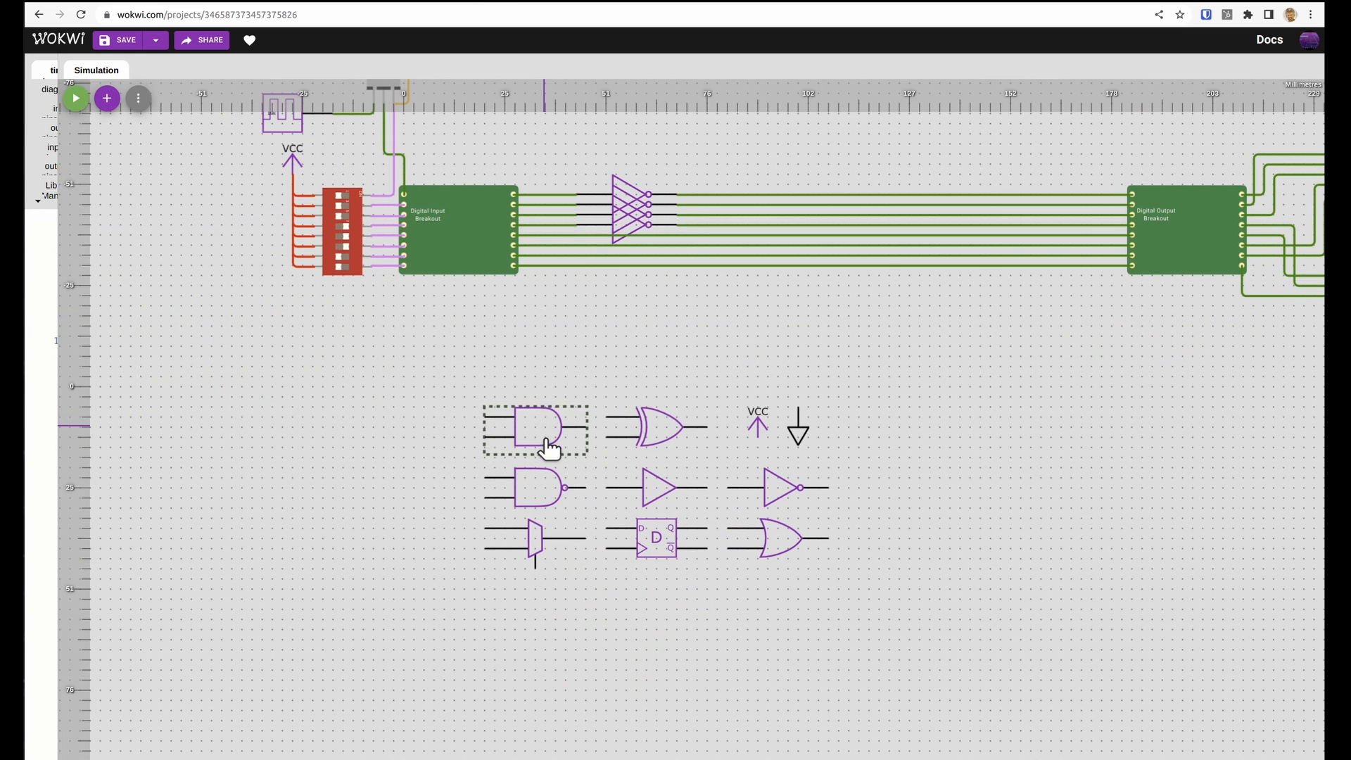
scroll(907, 408, up, 2)
scroll(907, 408, left, 1)
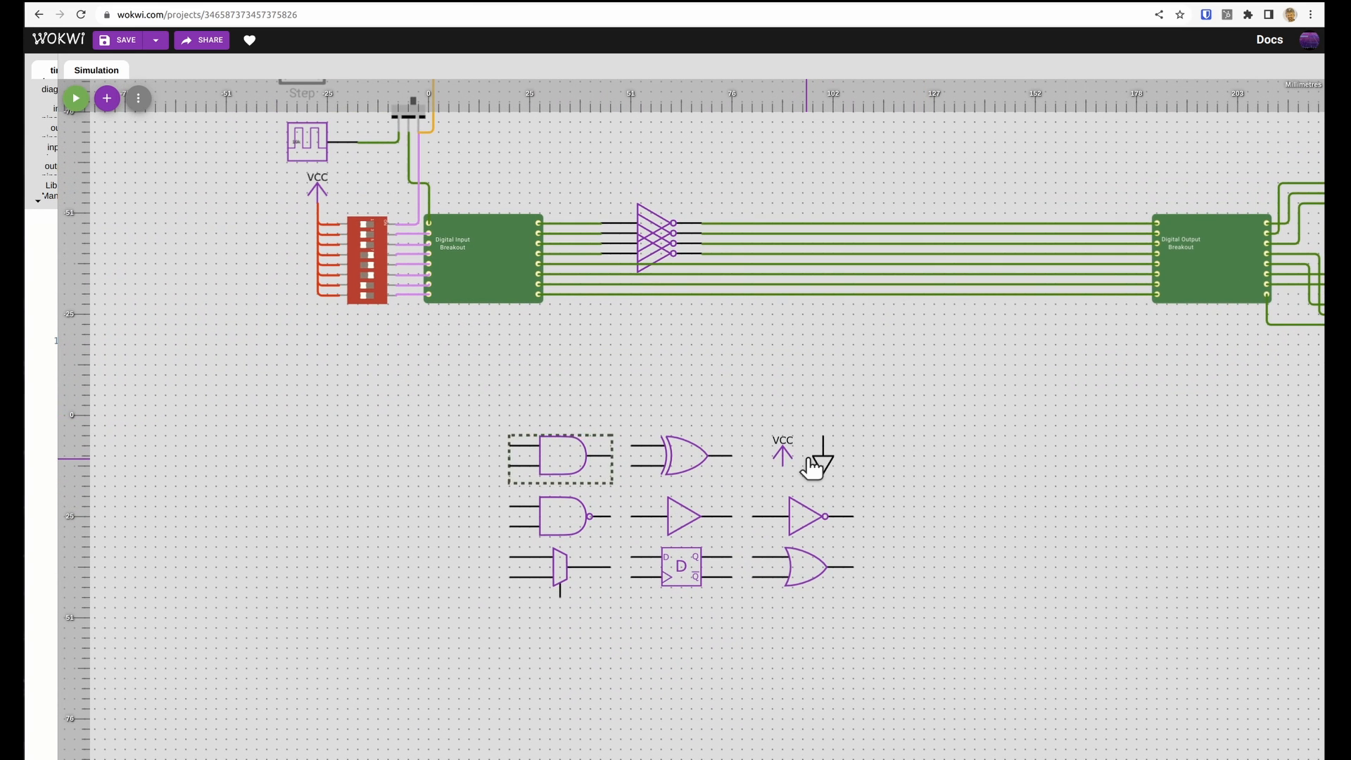
drag(772, 371, 597, 548)
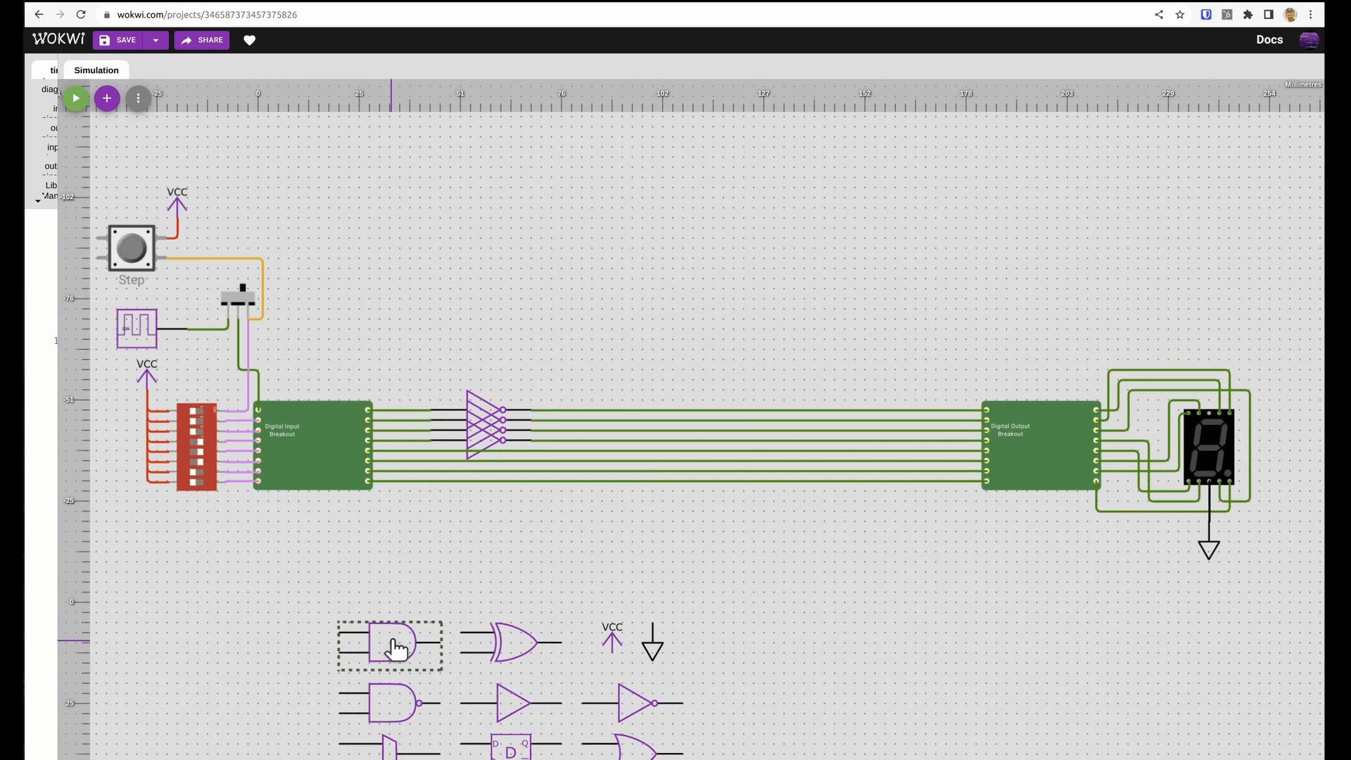
drag(395, 653, 713, 244)
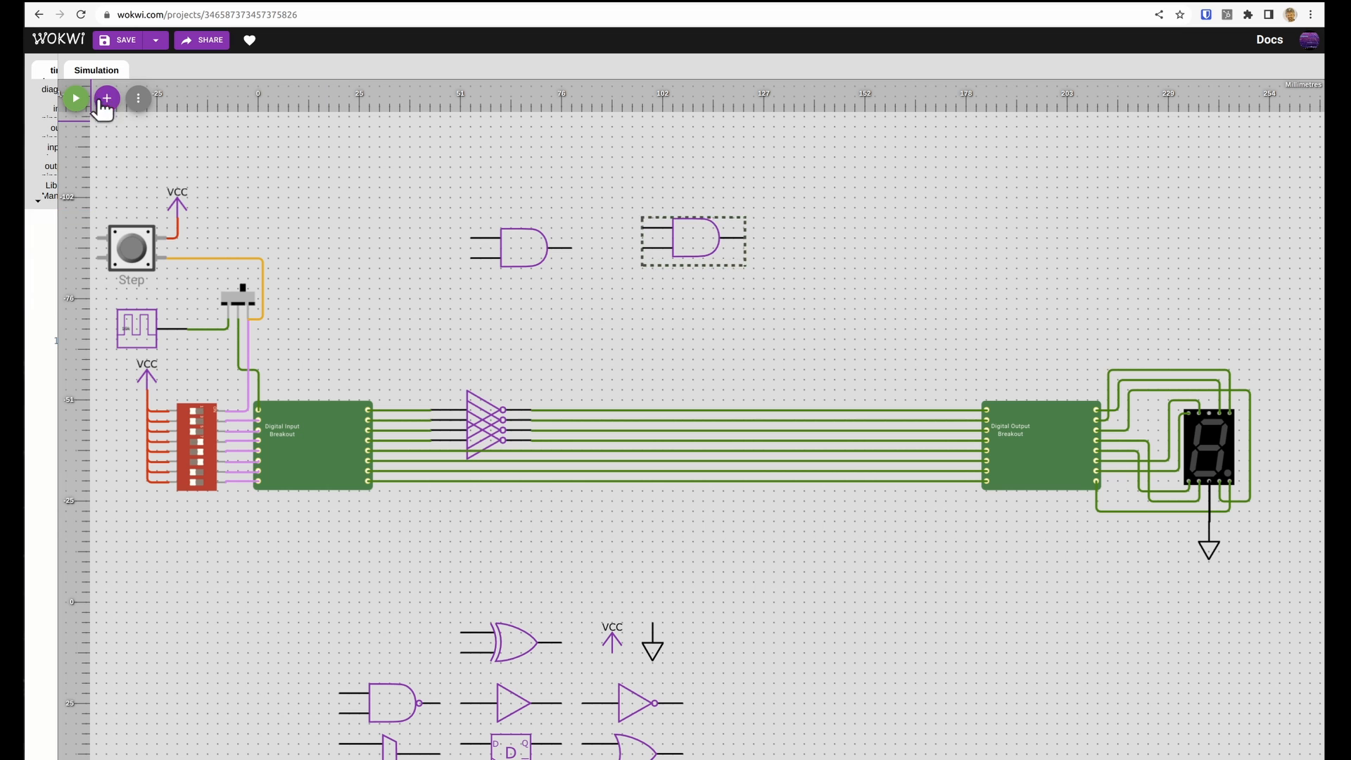
Add a Logic: XOR gate from the part library and place it below the two AND gates
click(106, 99)
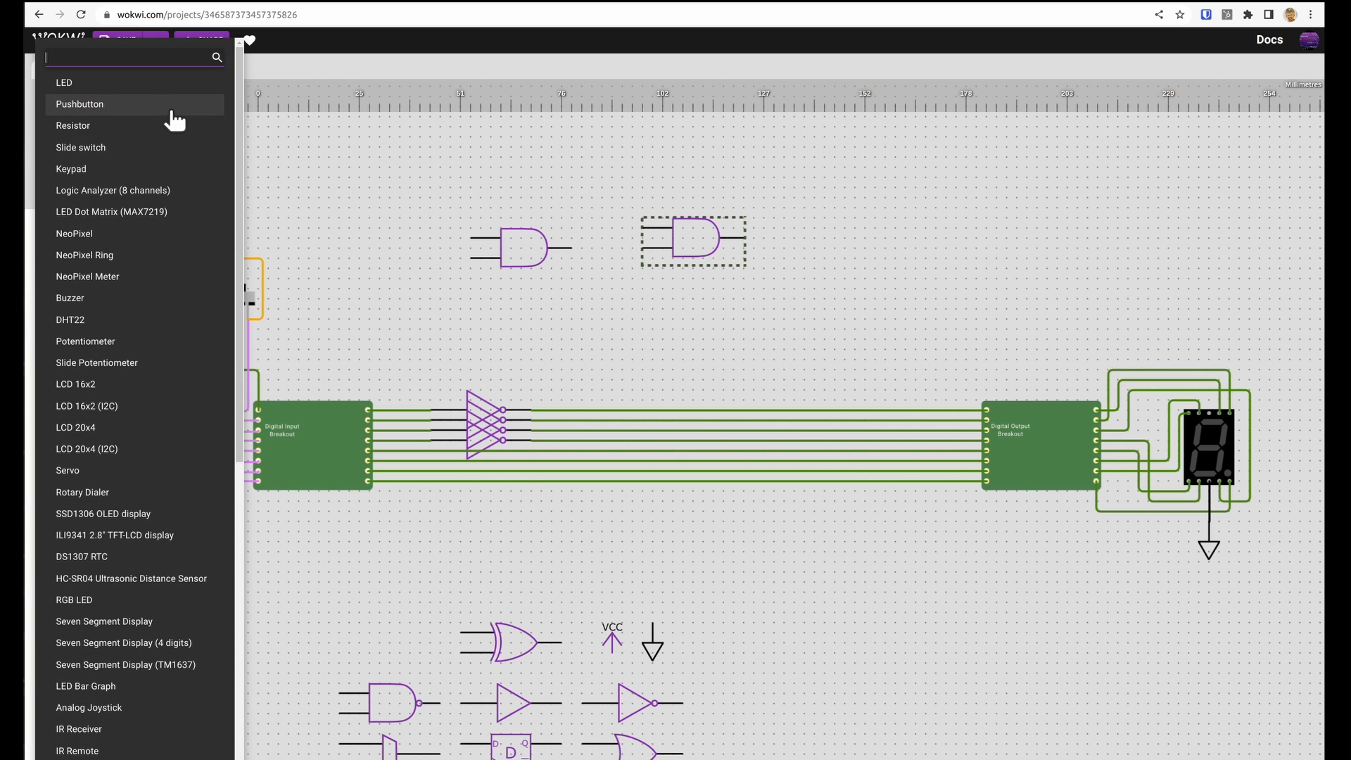
text(logic)
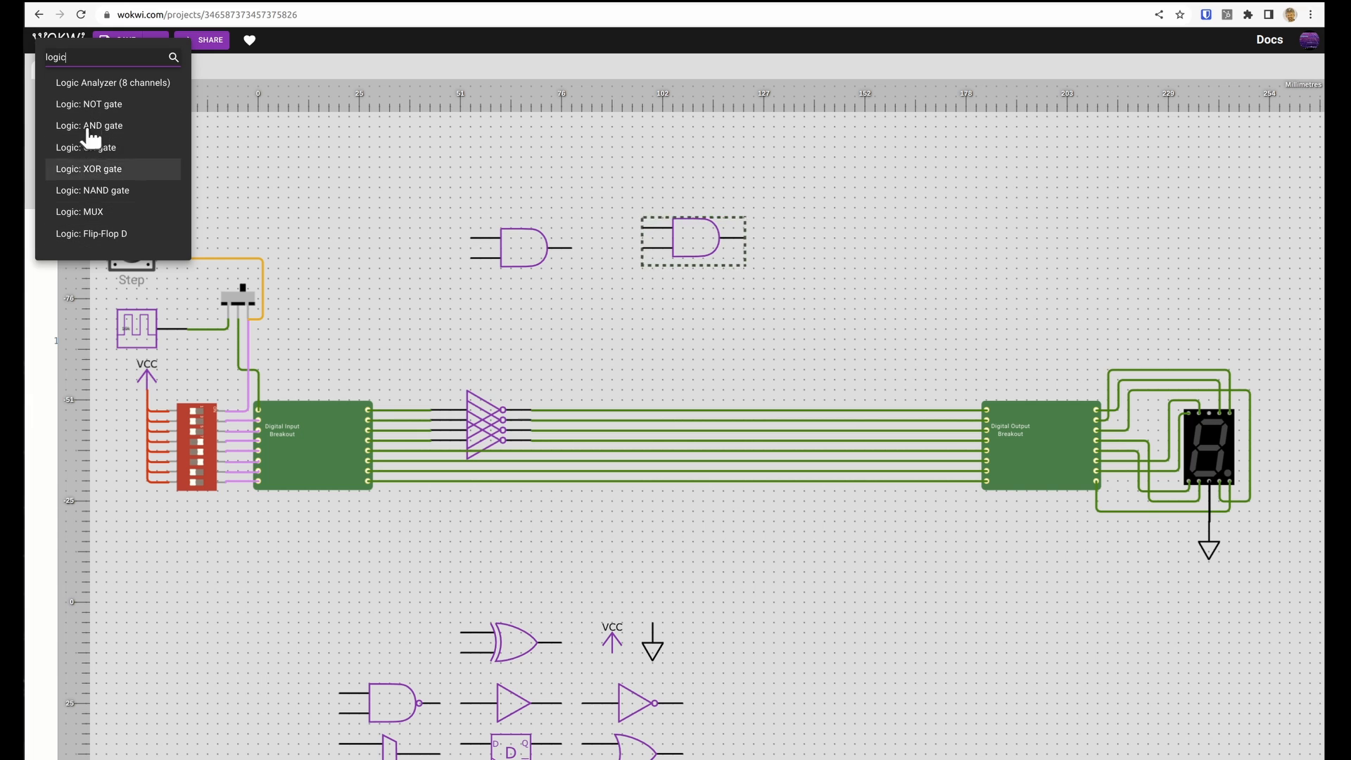
click(91, 172)
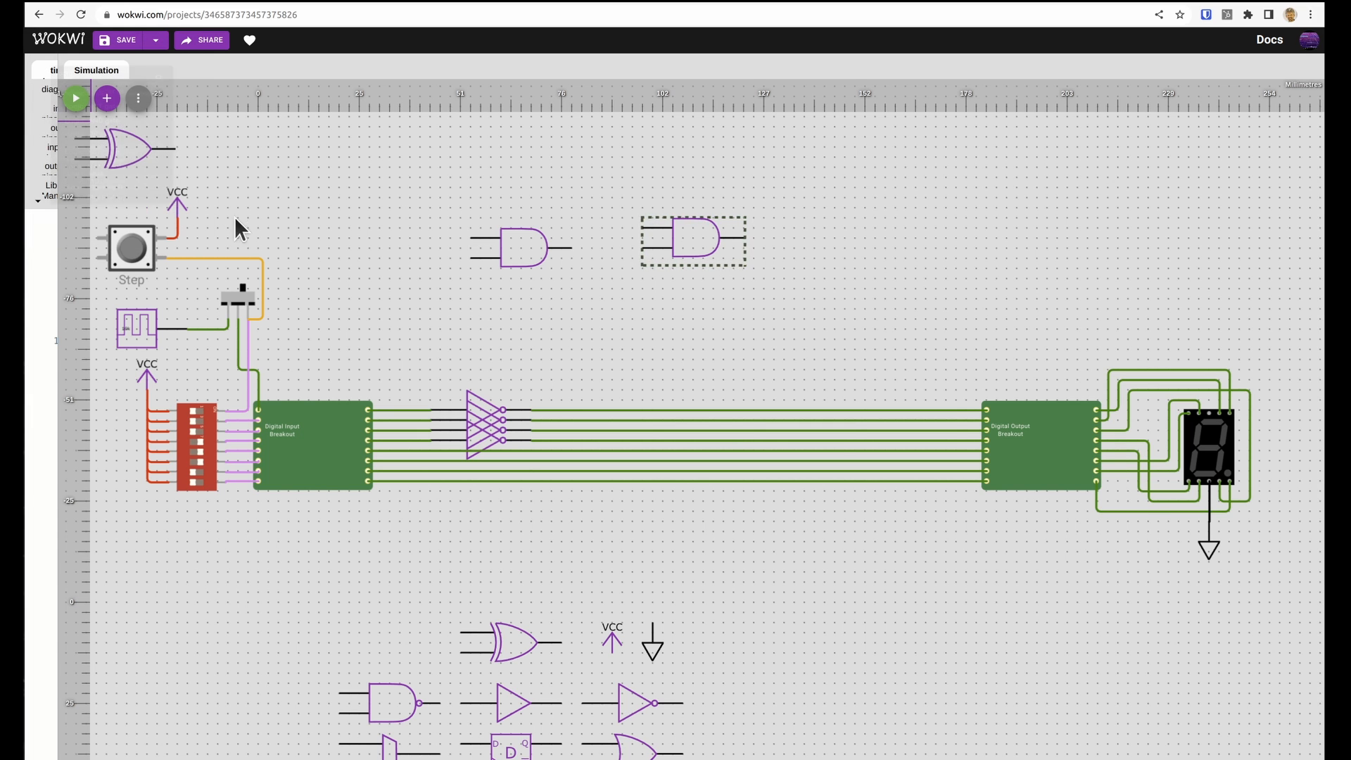
drag(127, 151, 677, 338)
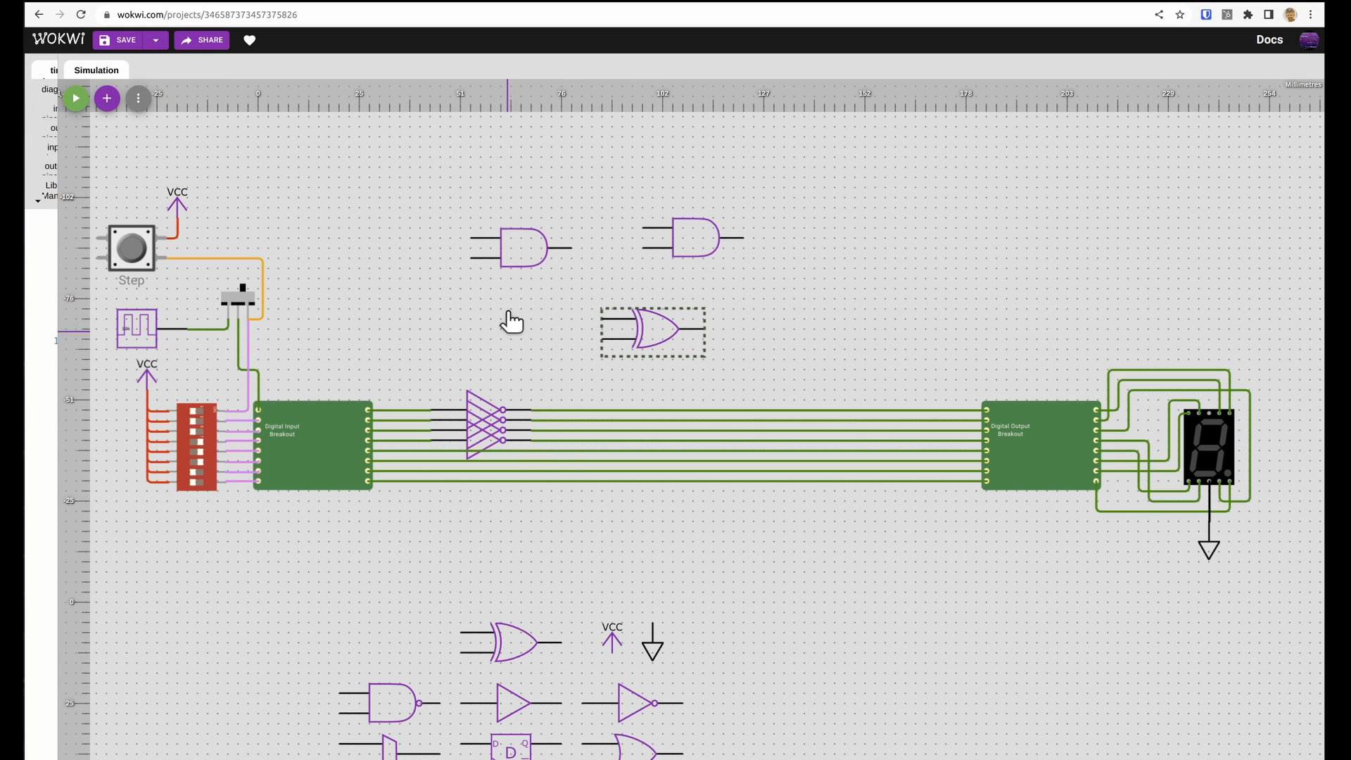
Move the two AND gates and the XOR gate together toward the Step pushbutton and place a duplicate set beside them
drag(453, 169, 826, 392)
drag(522, 245, 375, 221)
key(d)
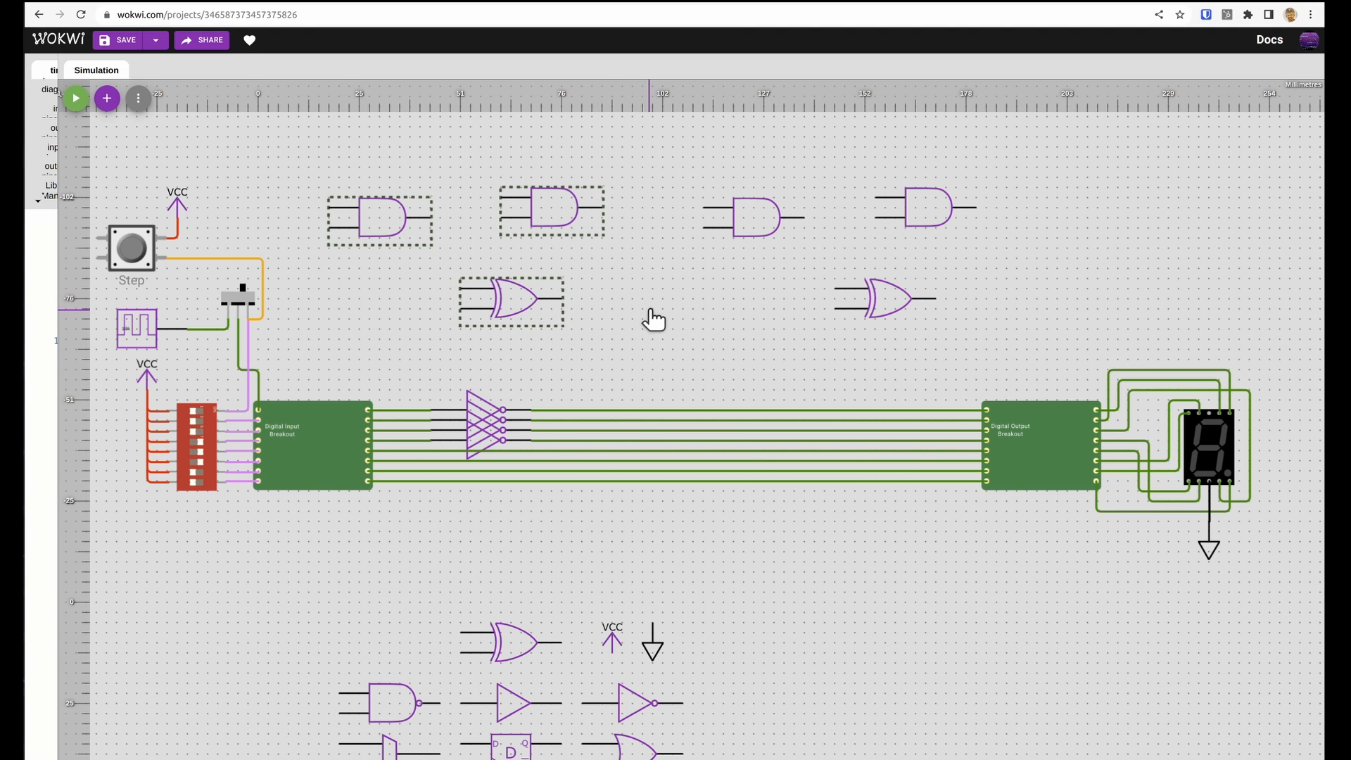
Move the Digital Output Breakout and seven-segment display as a group closer to the inverters, and undo and redo that move
click(1007, 304)
drag(1012, 268, 1291, 620)
drag(1046, 458, 723, 459)
click(716, 567)
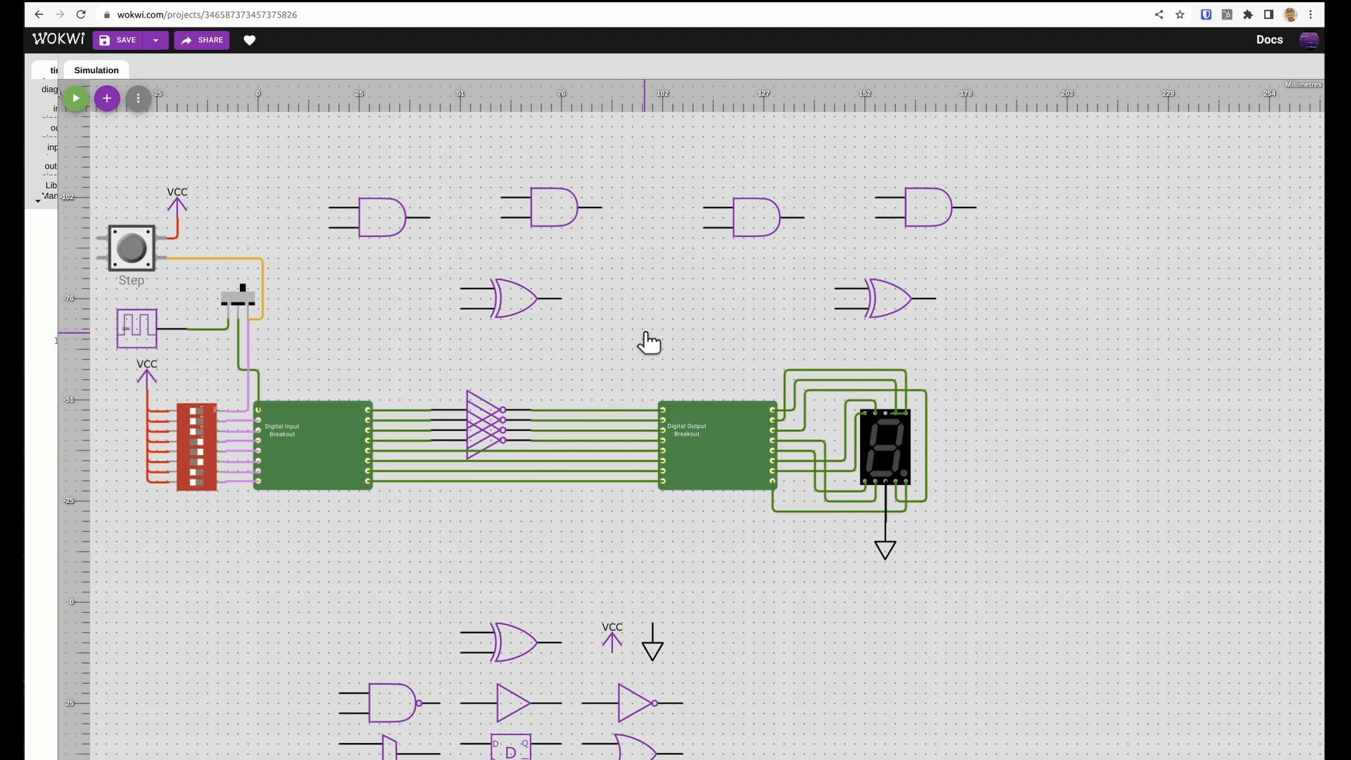
key(ctrl+z)
key(ctrl+shift+z)
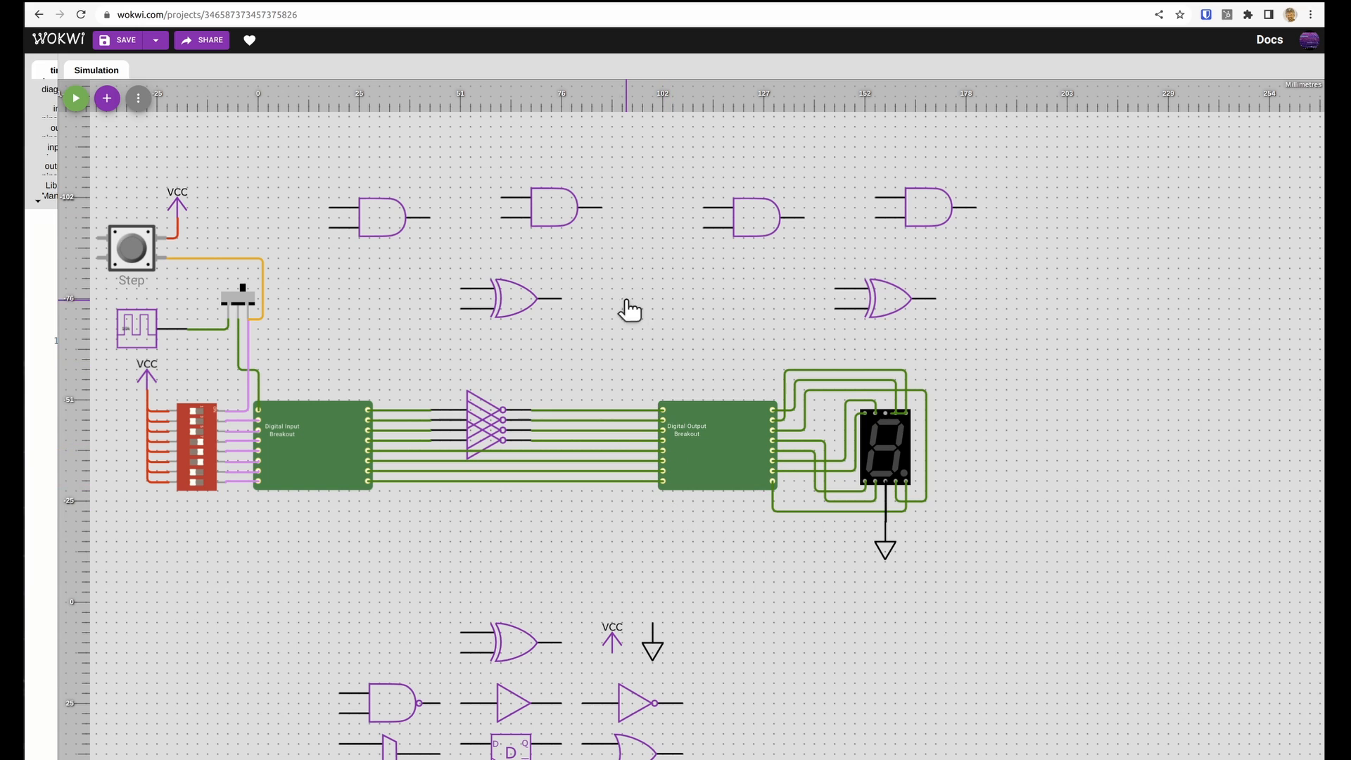
Wire the second AND gate's output to input A of the third AND gate, and delete that wire
click(603, 209)
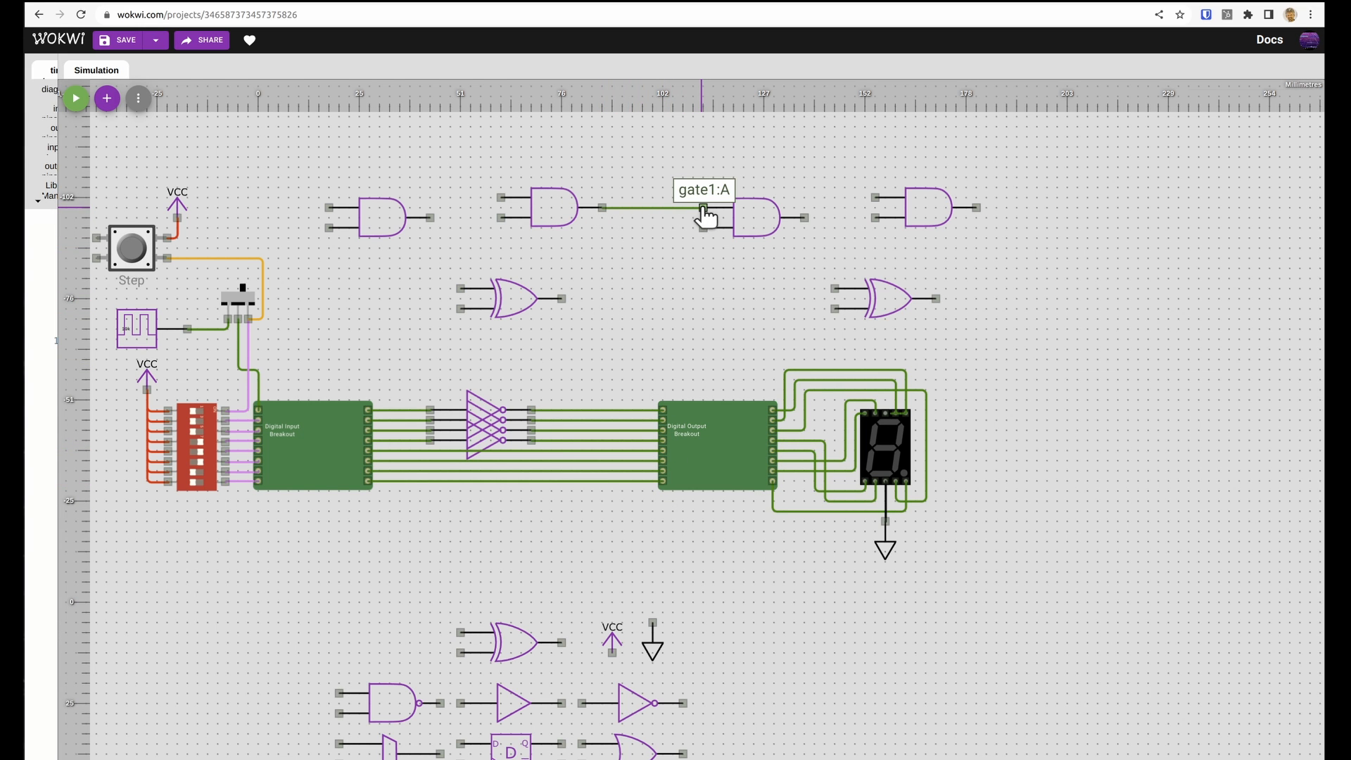
click(703, 209)
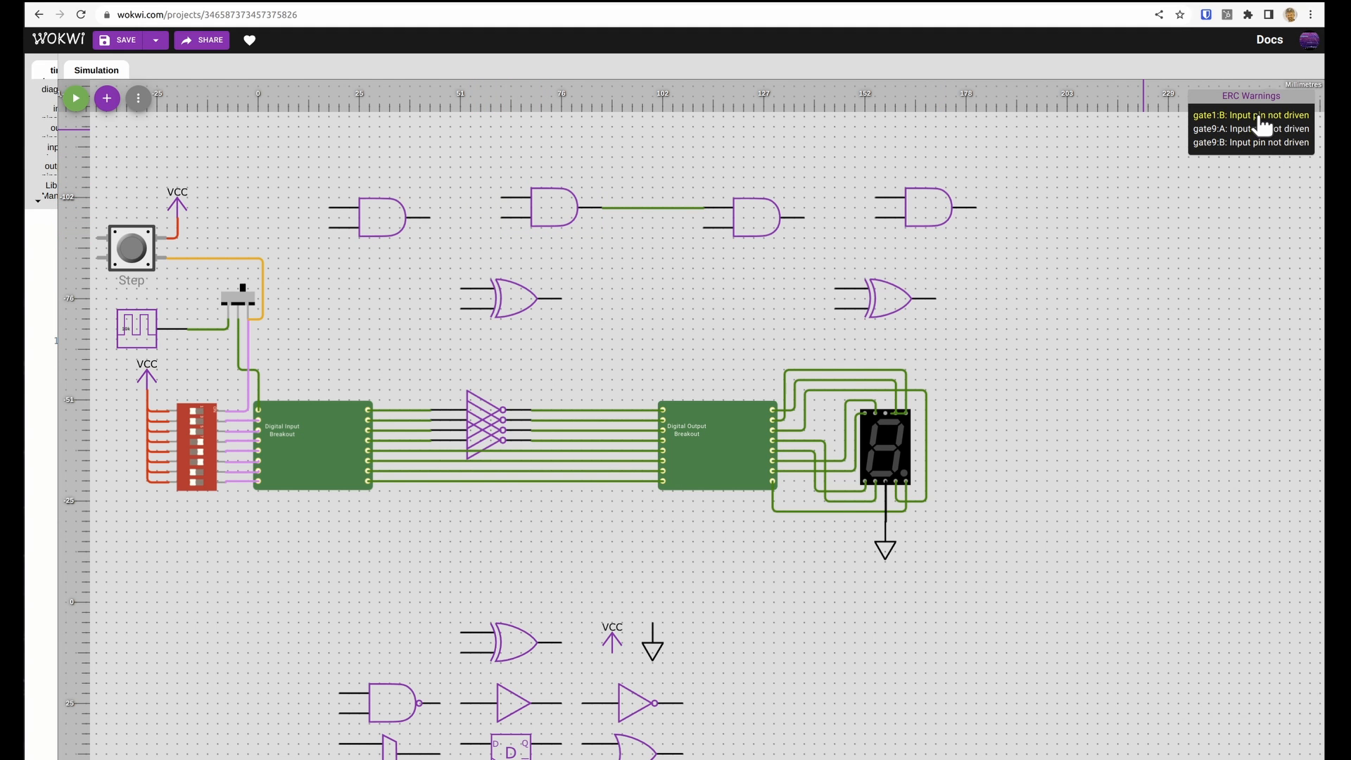
click(648, 210)
key(Delete)
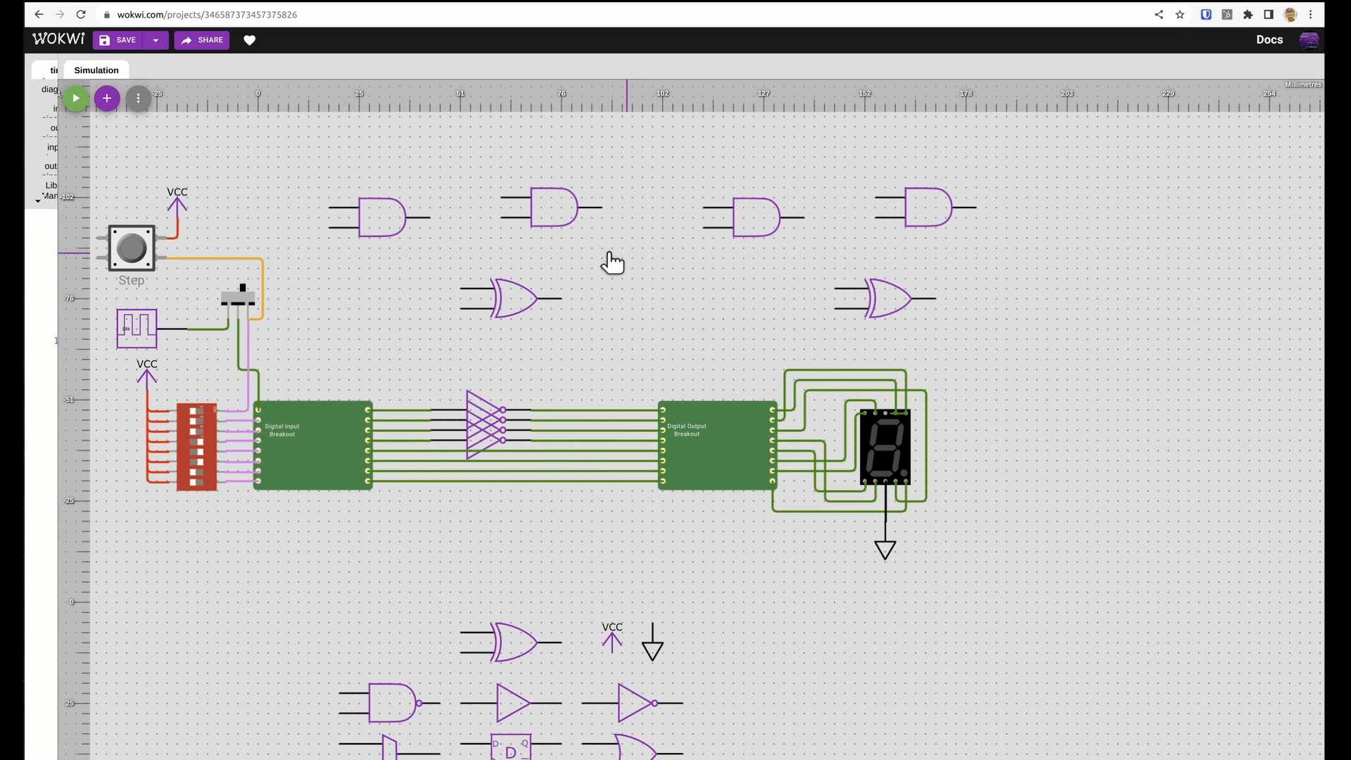
Route a wire from the second AND gate's output over the third to the fourth AND gate's lower input, and color it magenta
click(602, 209)
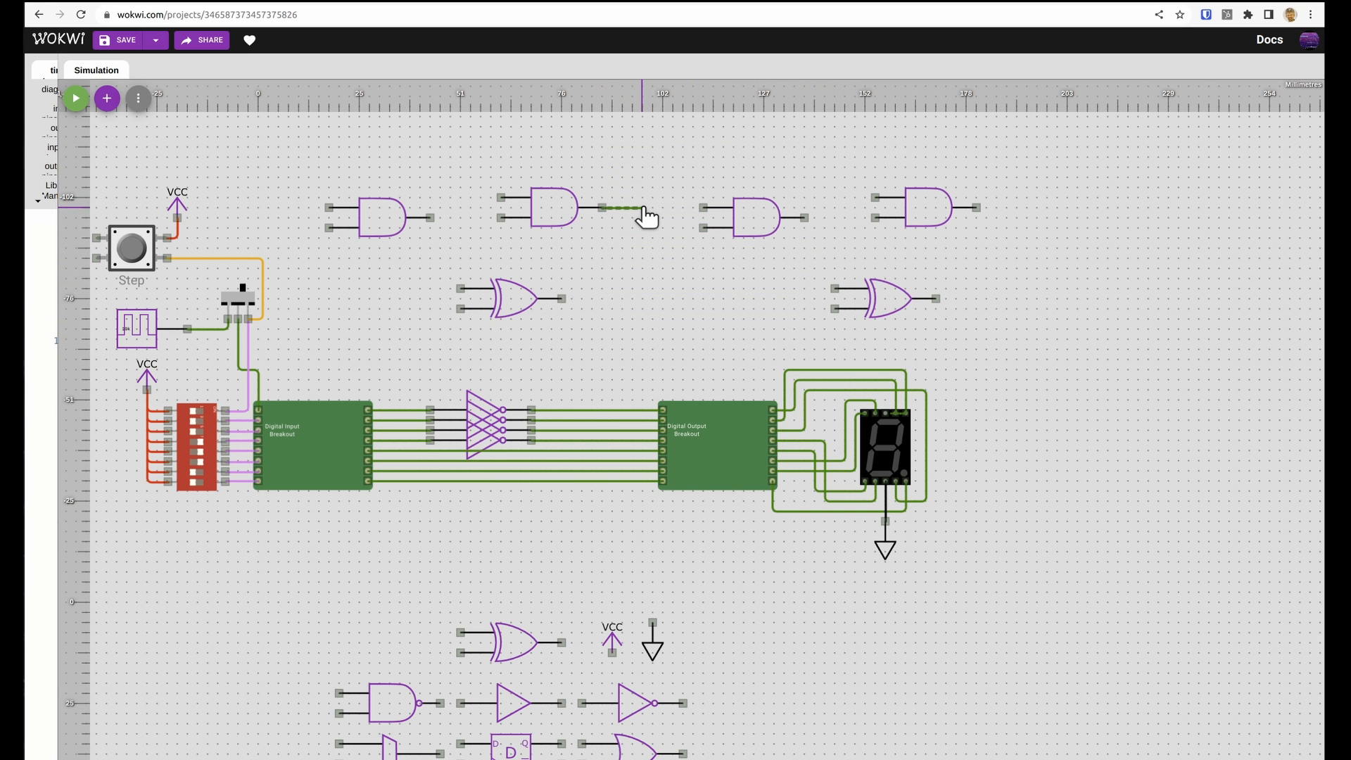
click(642, 158)
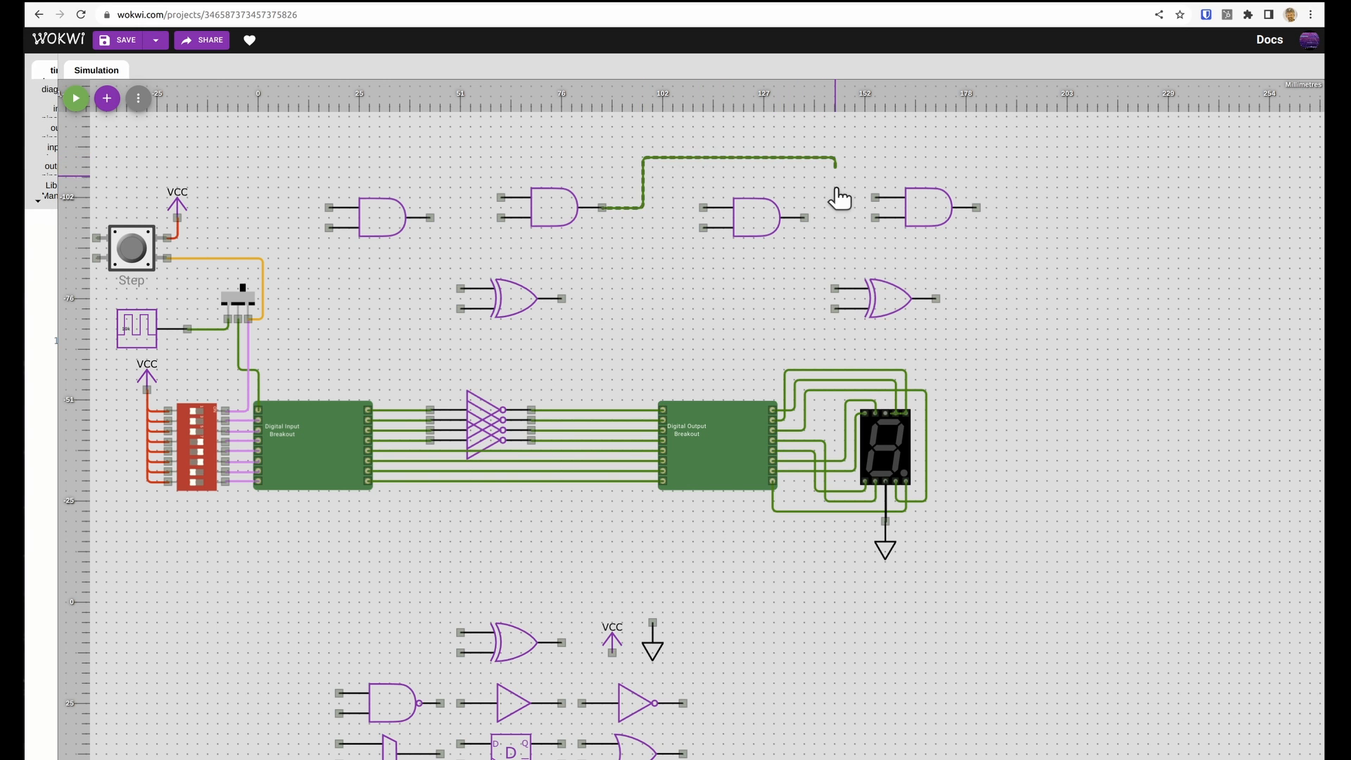
click(876, 217)
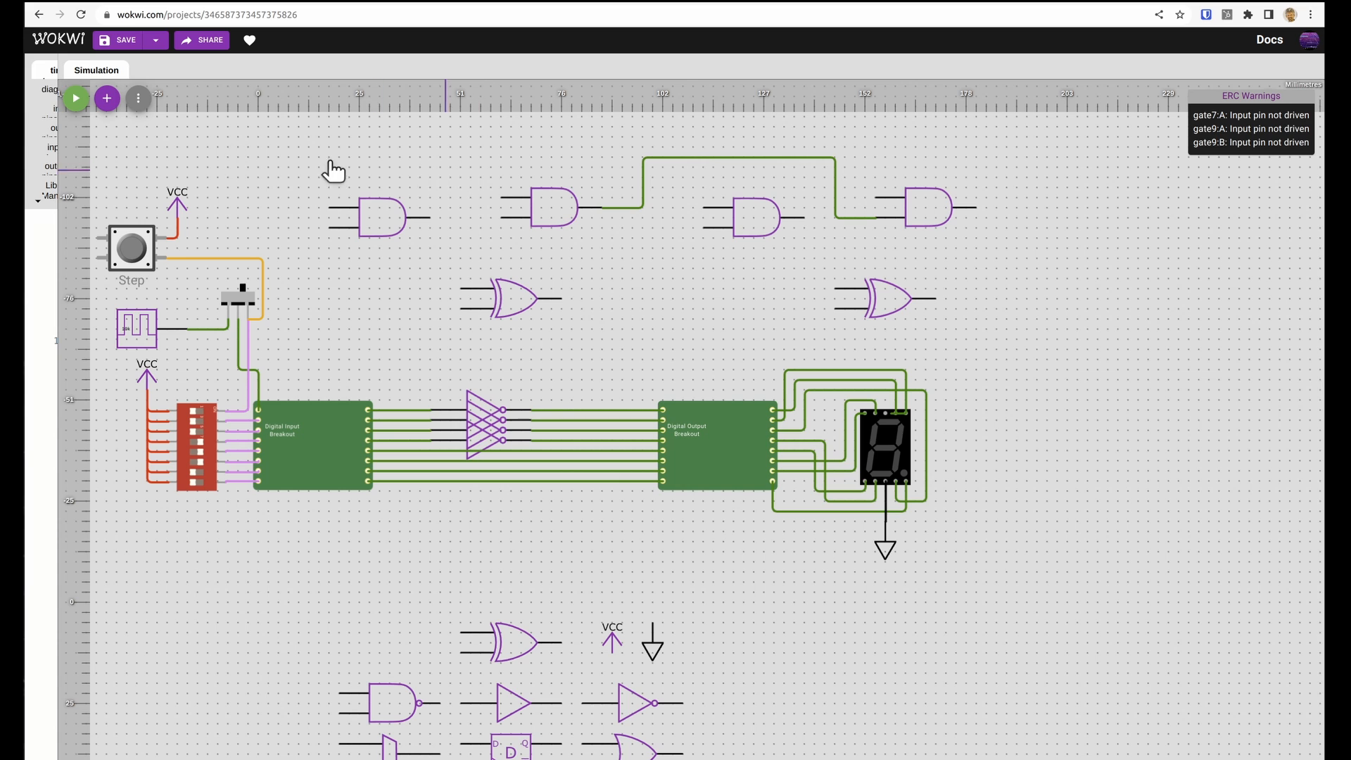
click(704, 169)
click(245, 136)
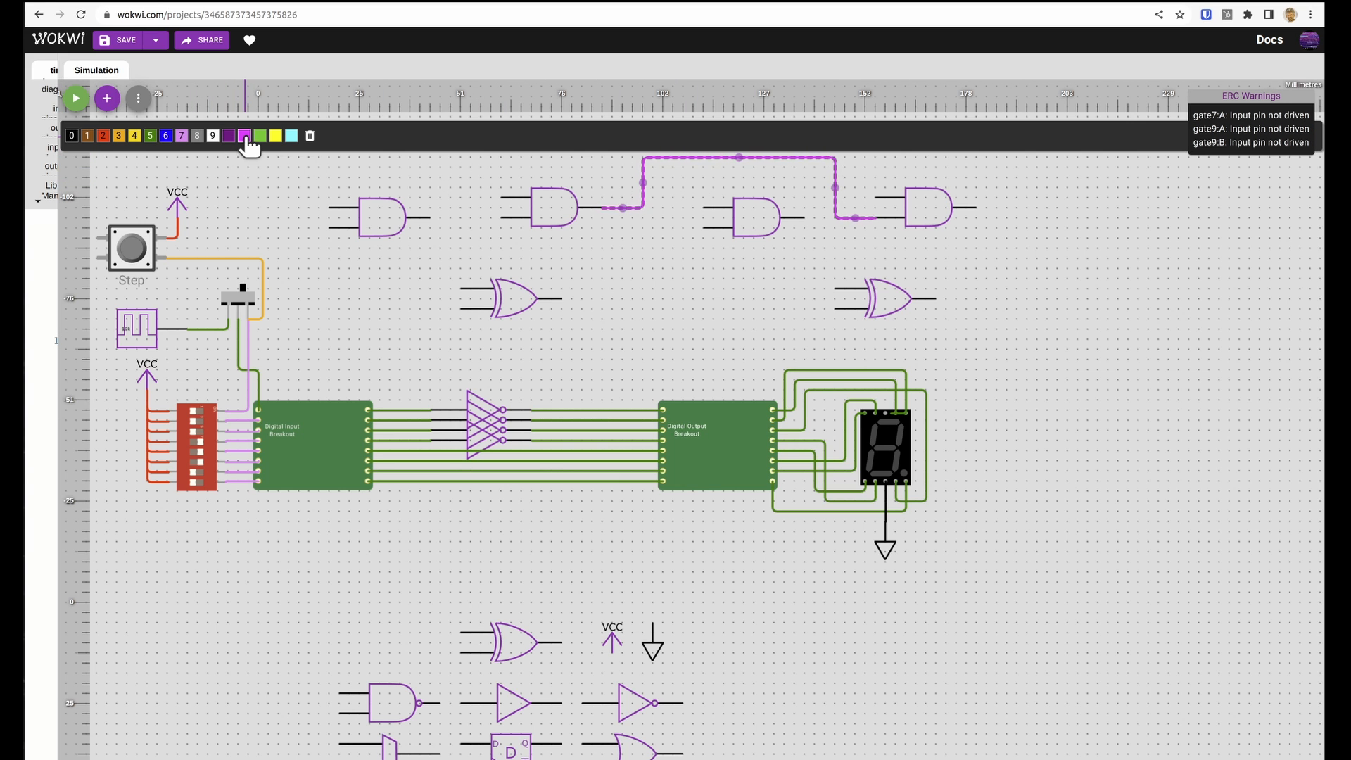
click(556, 263)
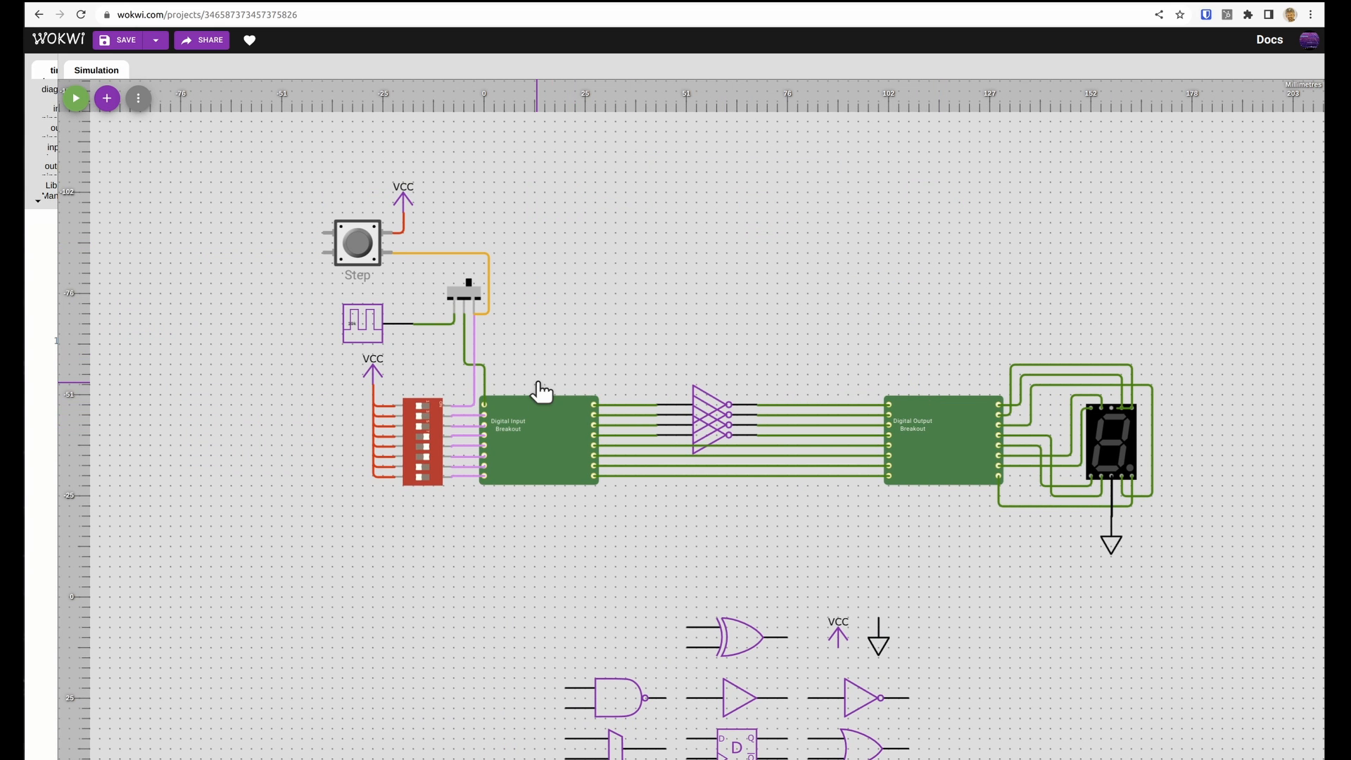
Run the simulation, flip the slide switch between the clock generator and the Step pushbutton, and stop the simulation
click(370, 336)
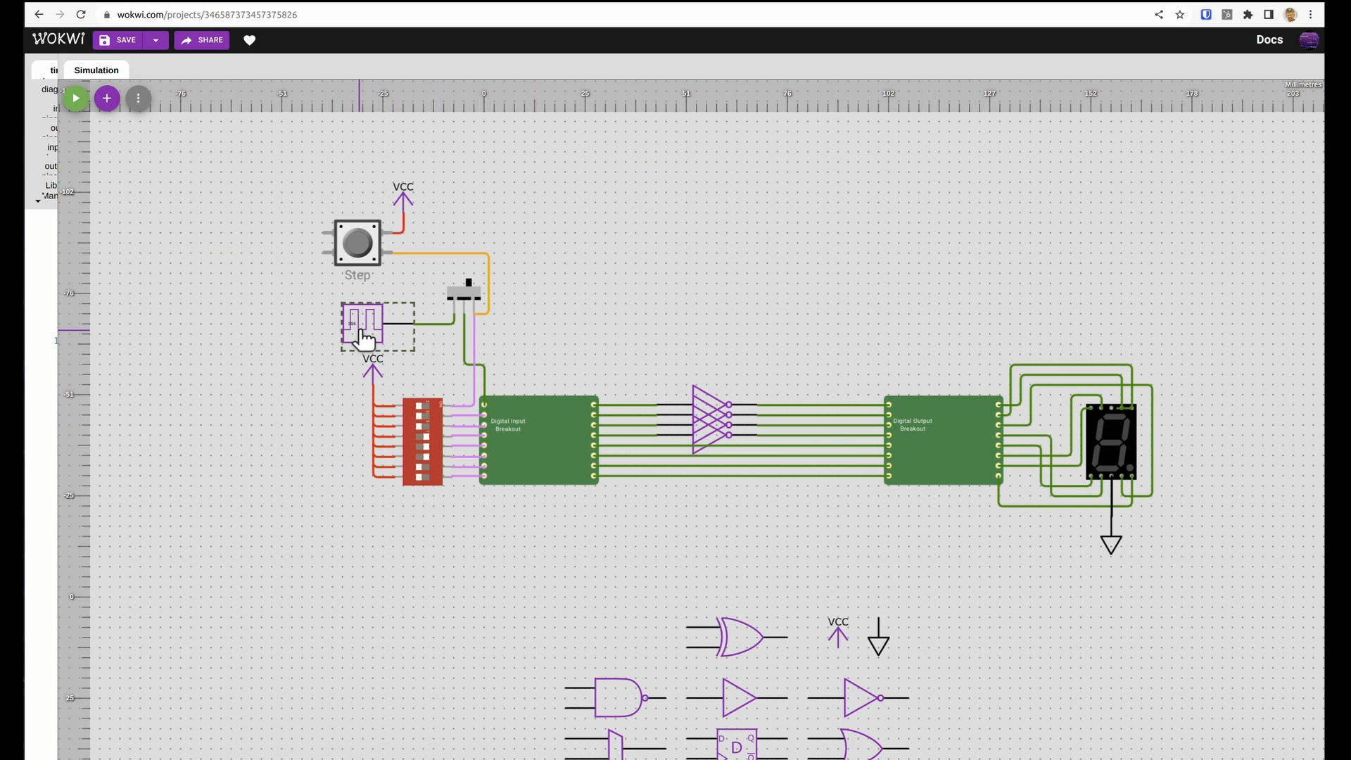
click(469, 292)
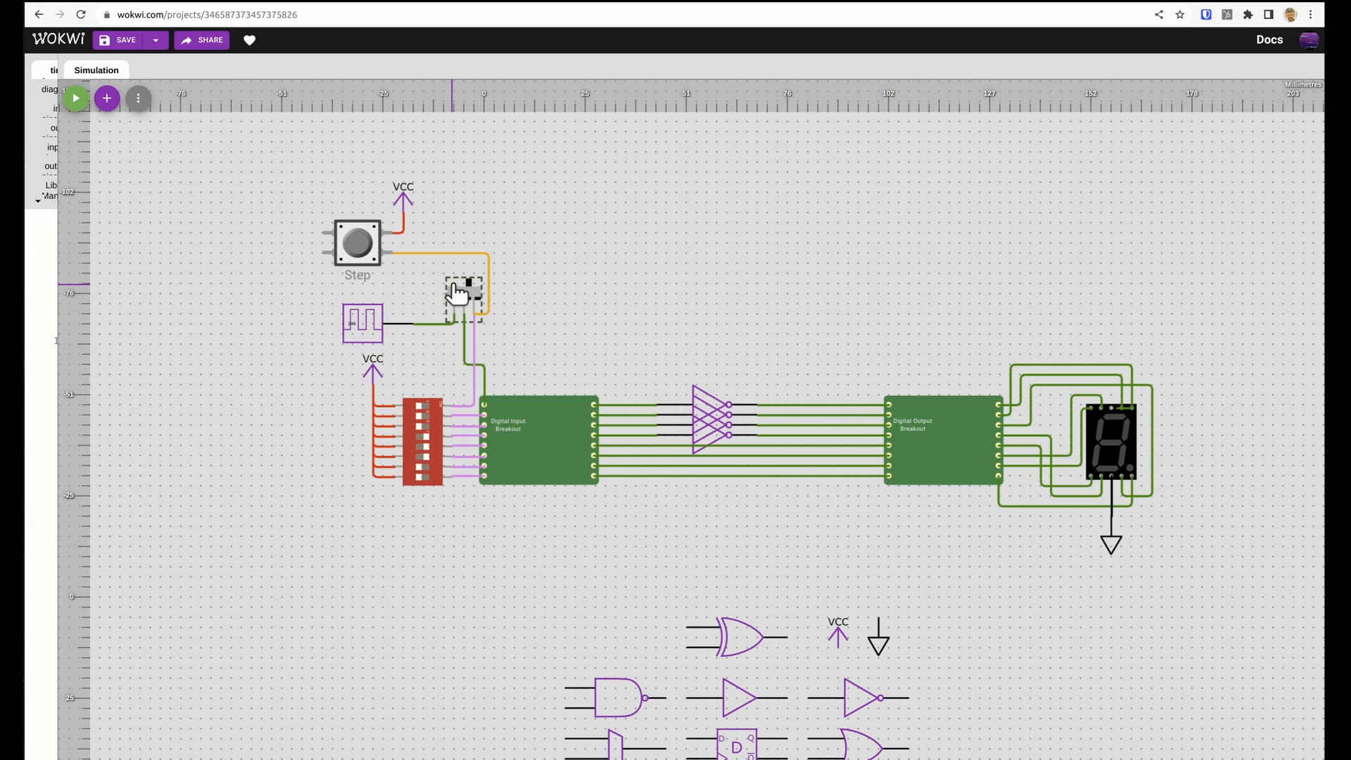
click(77, 100)
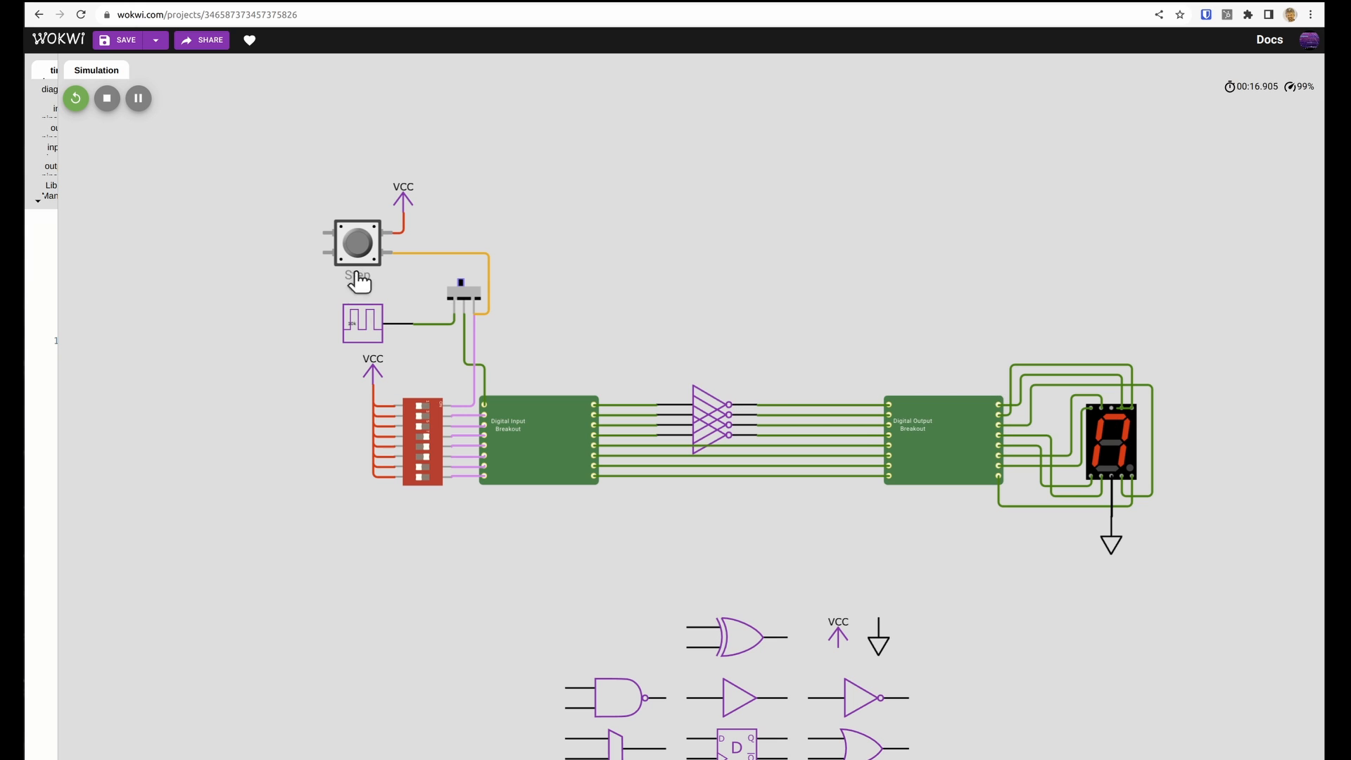
click(464, 294)
click(107, 99)
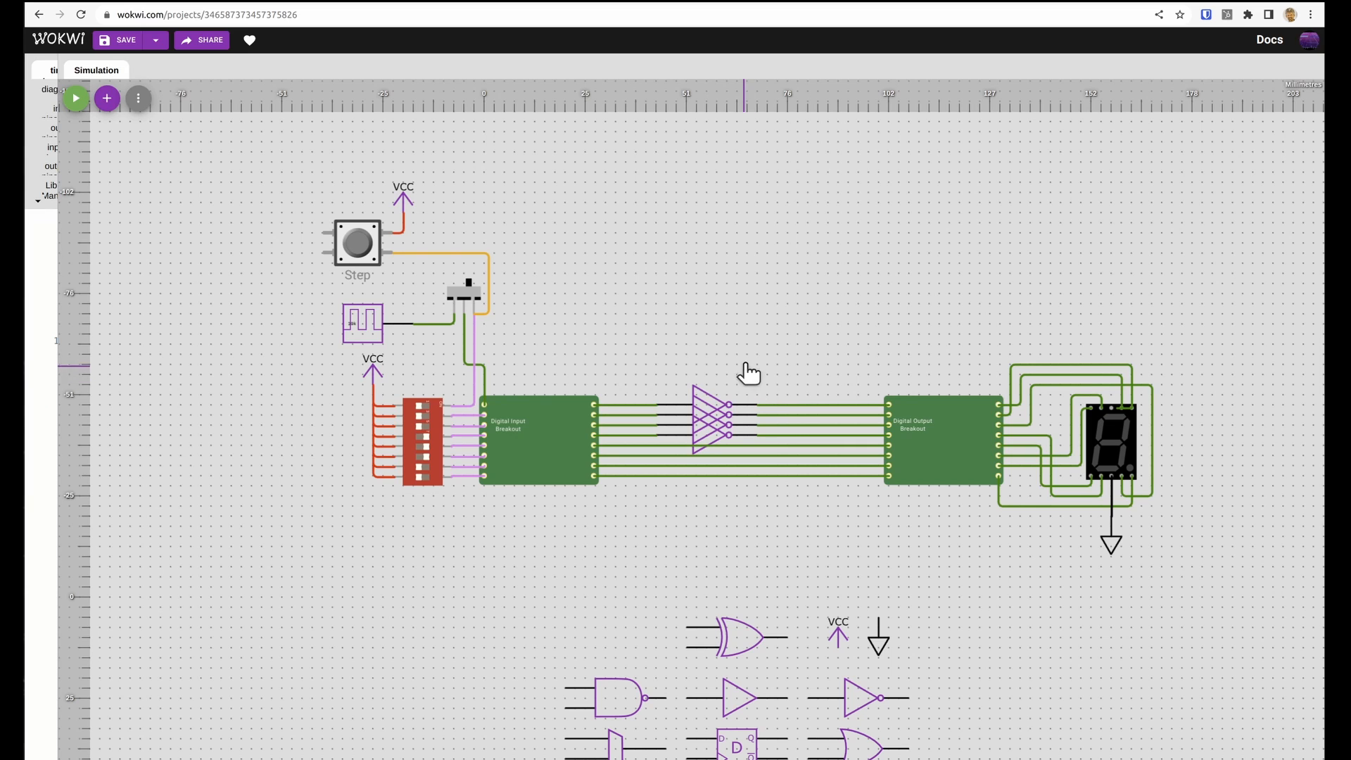
Add an LED above the wires beside the inverters and wire its anode to the uppermost inverter's output
click(107, 99)
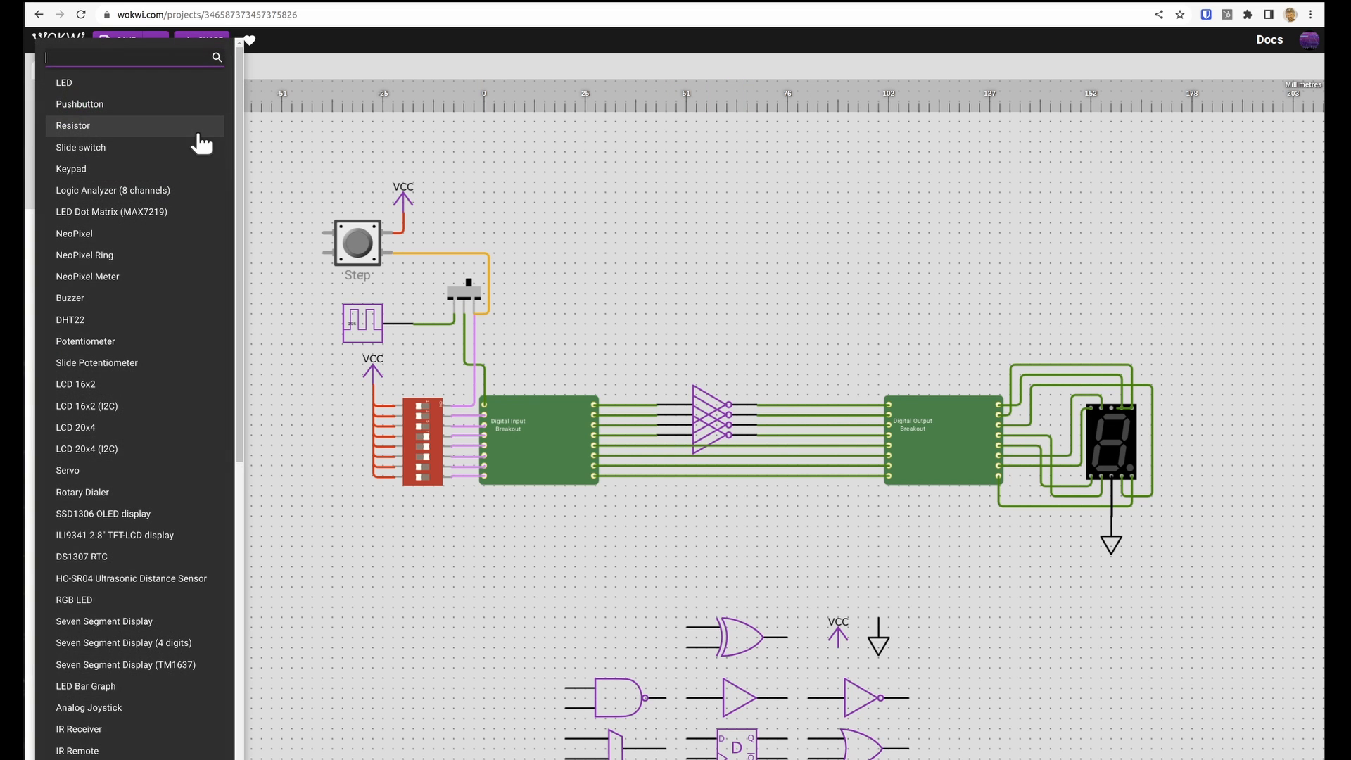
click(138, 82)
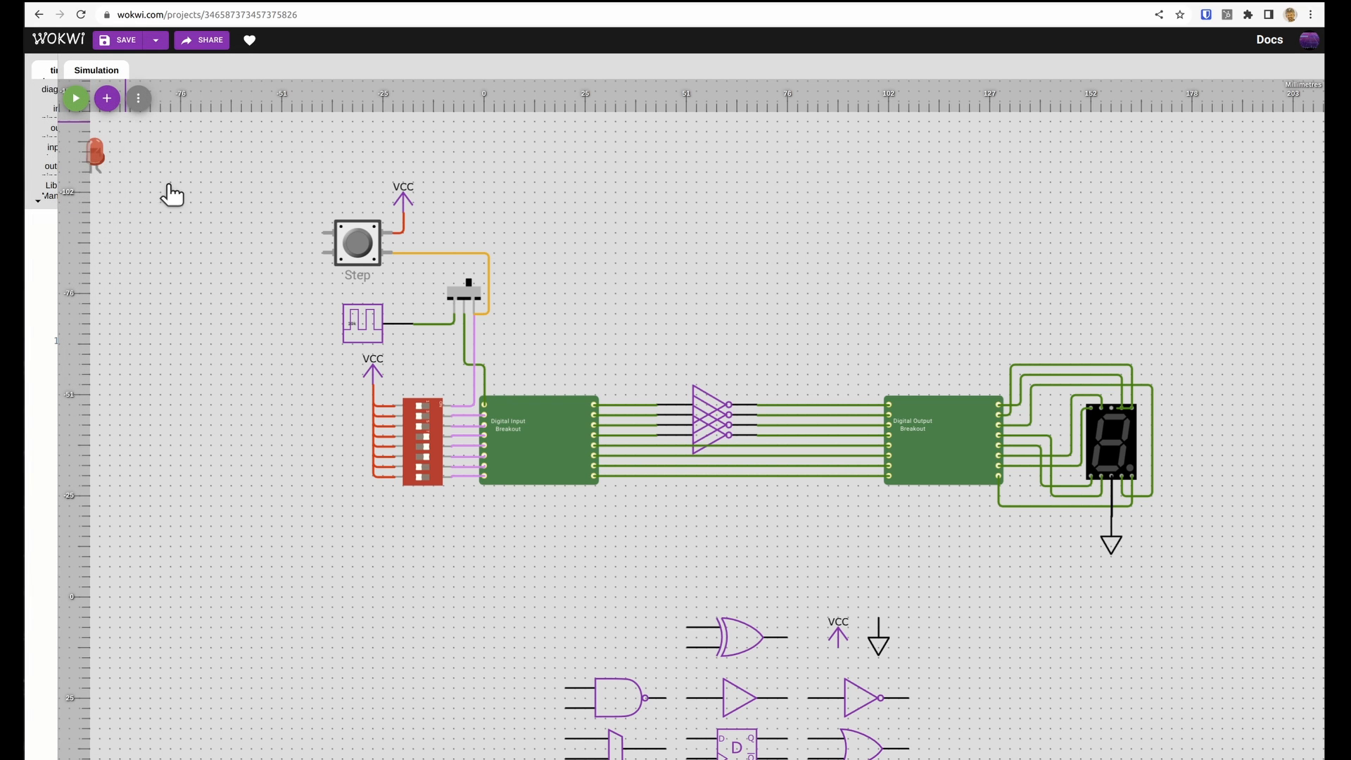
drag(96, 163, 797, 358)
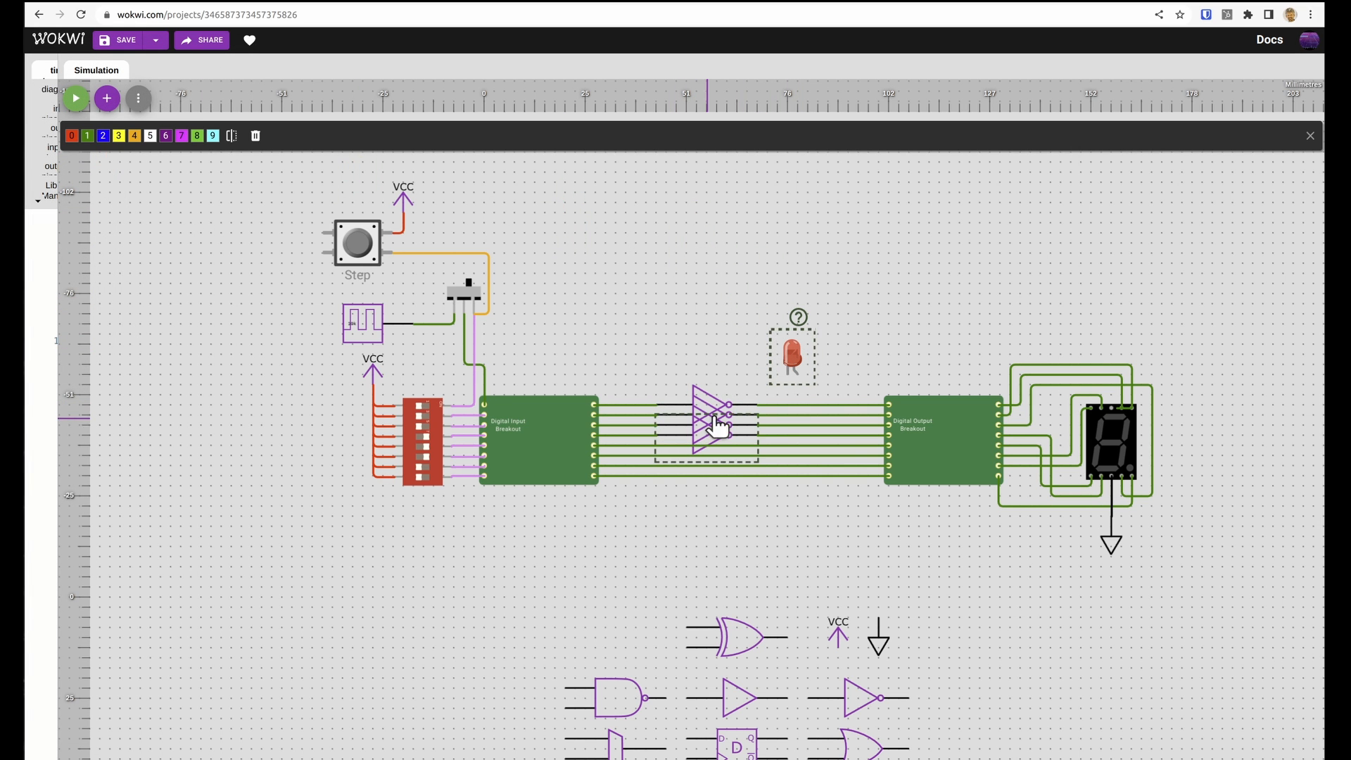
click(800, 382)
click(758, 404)
Duplicate the ground symbol, place the copy beside the LED above the inverters, and wire it to the LED's cathode
click(879, 651)
key(d)
drag(898, 657, 733, 359)
click(727, 345)
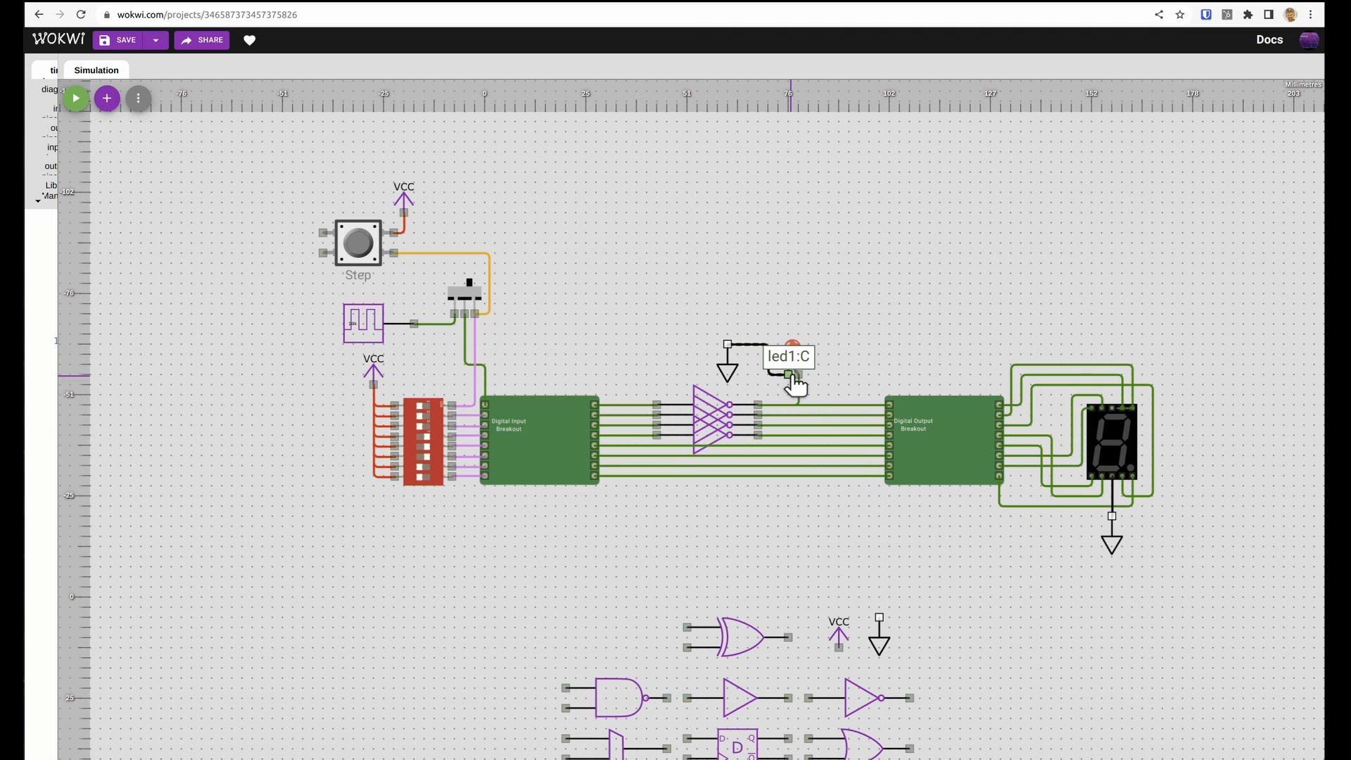
click(788, 375)
Run the simulation to check the LED on the inverter output, and stop it
click(72, 100)
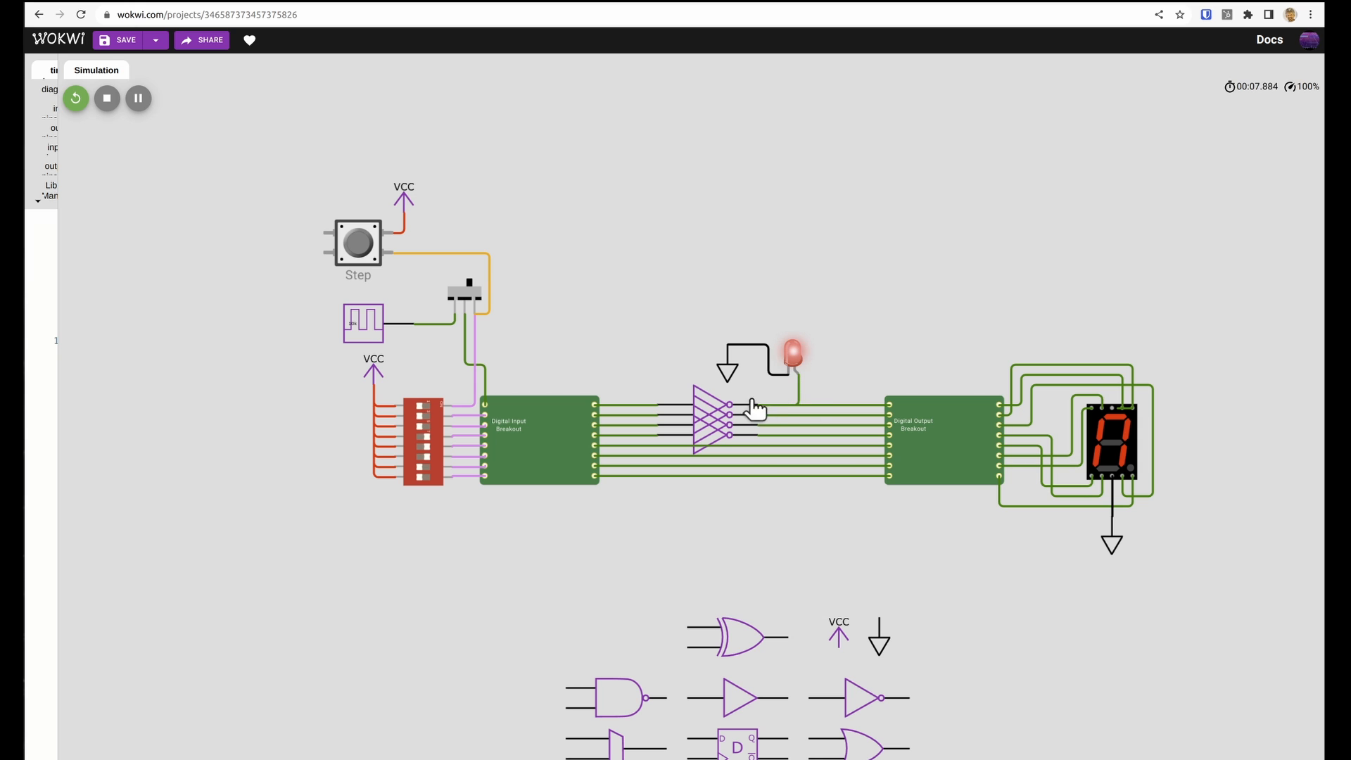
click(97, 100)
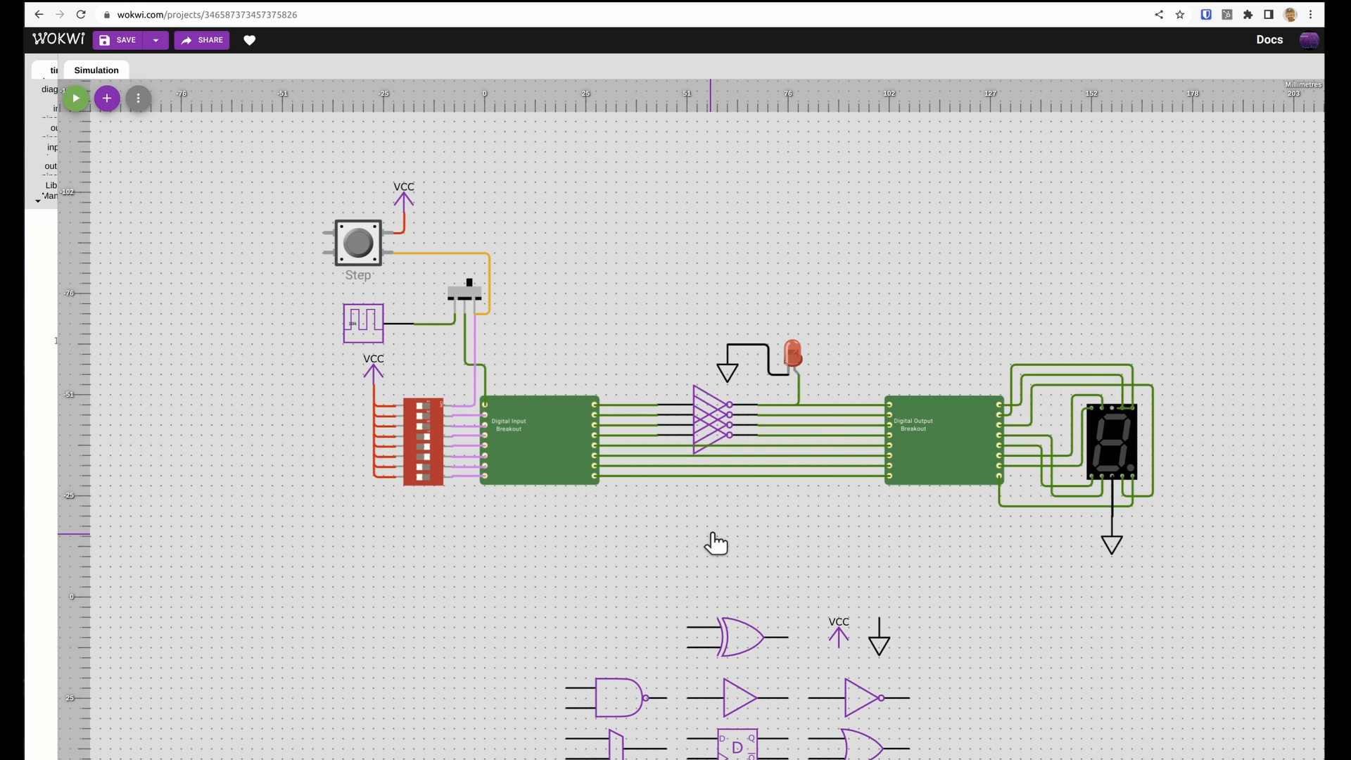
click(766, 714)
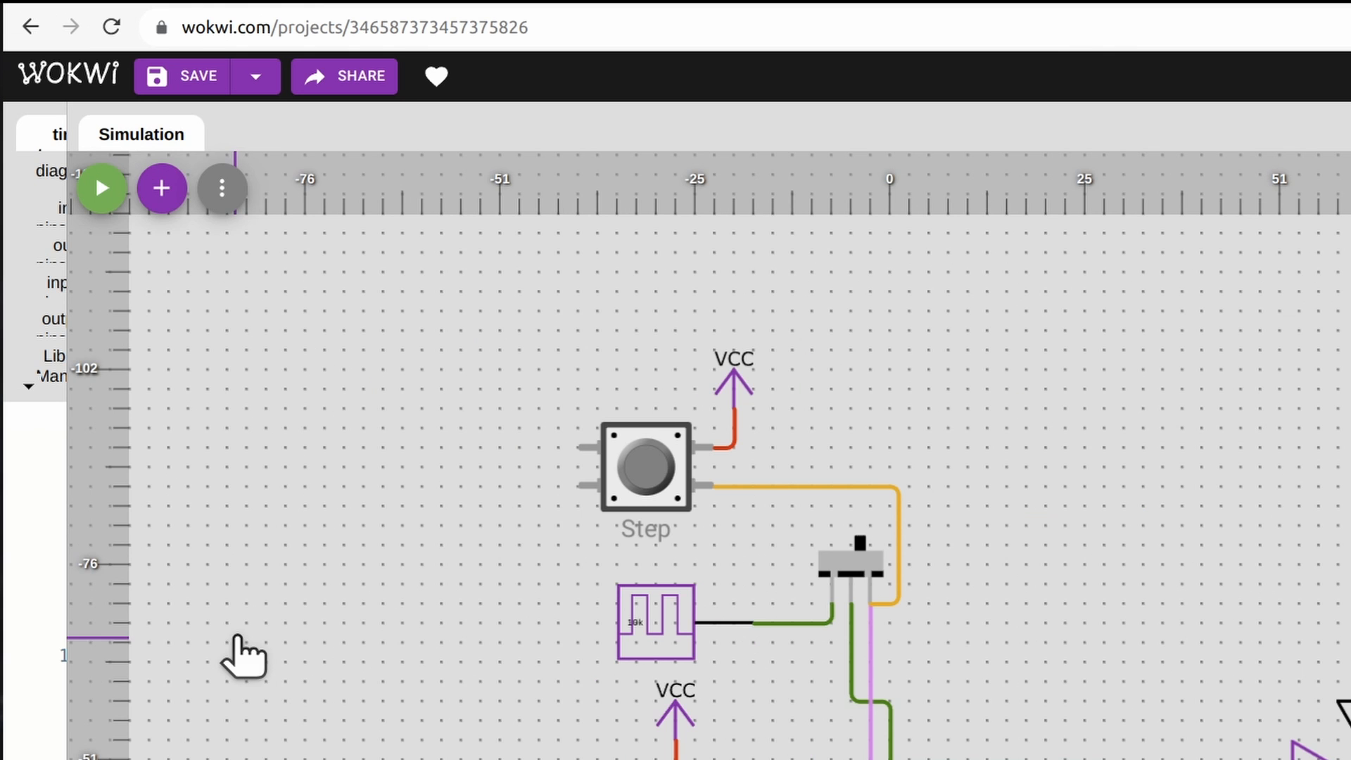
Save the project and select its project ID in the page address
click(187, 78)
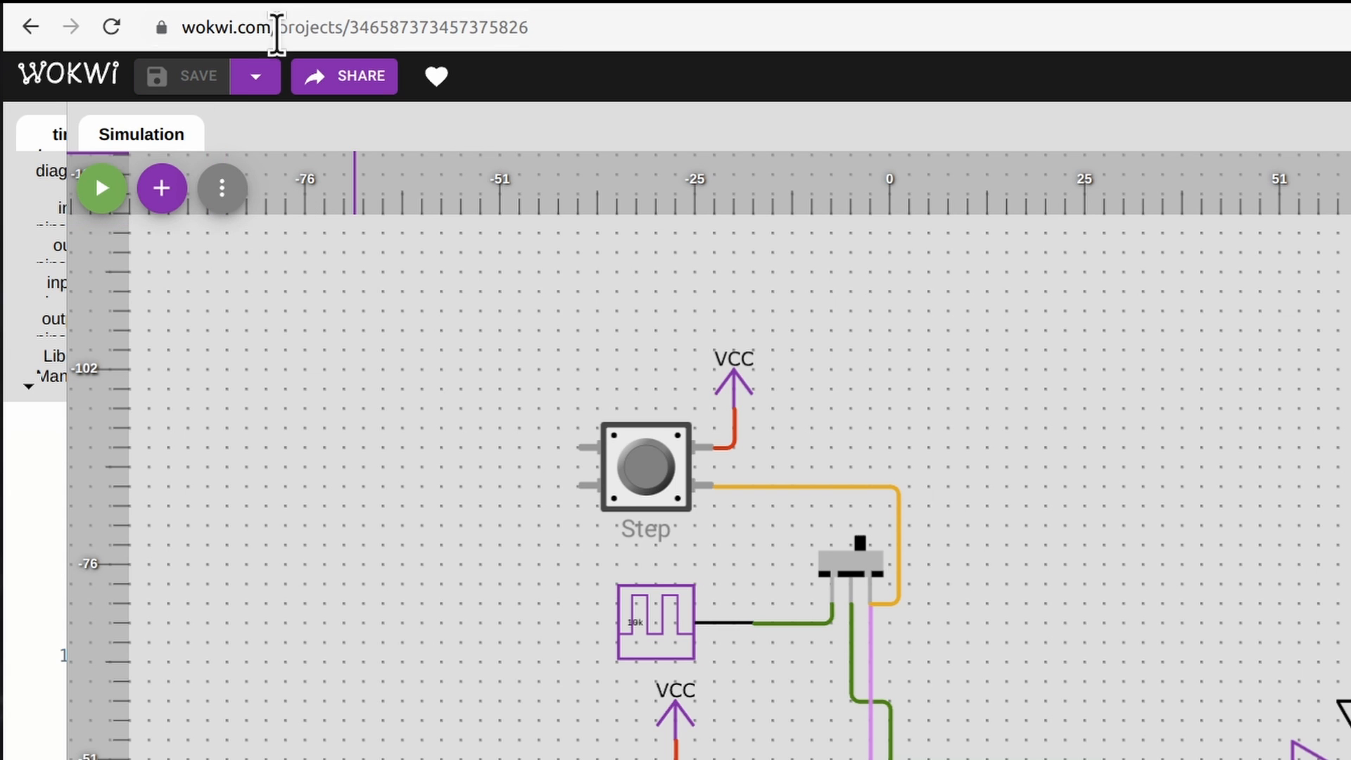
drag(348, 28, 579, 45)
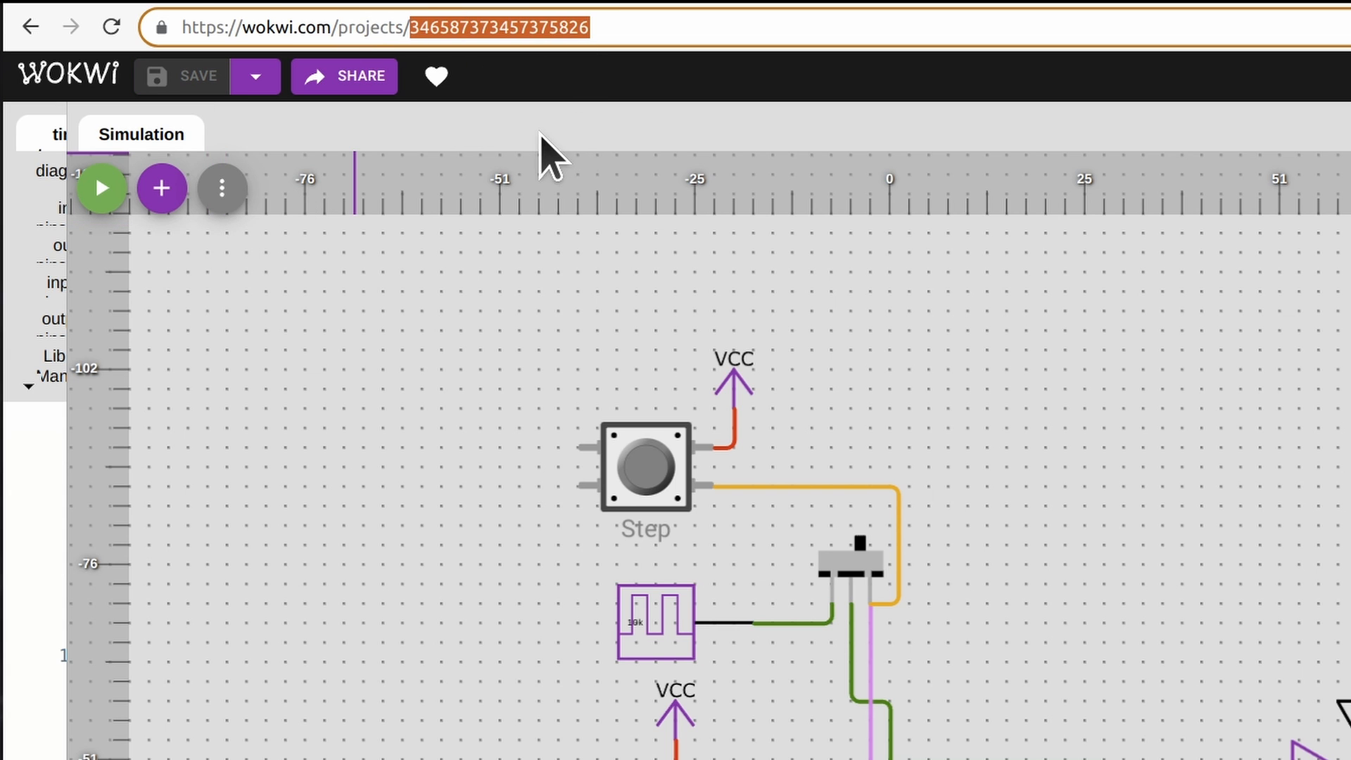